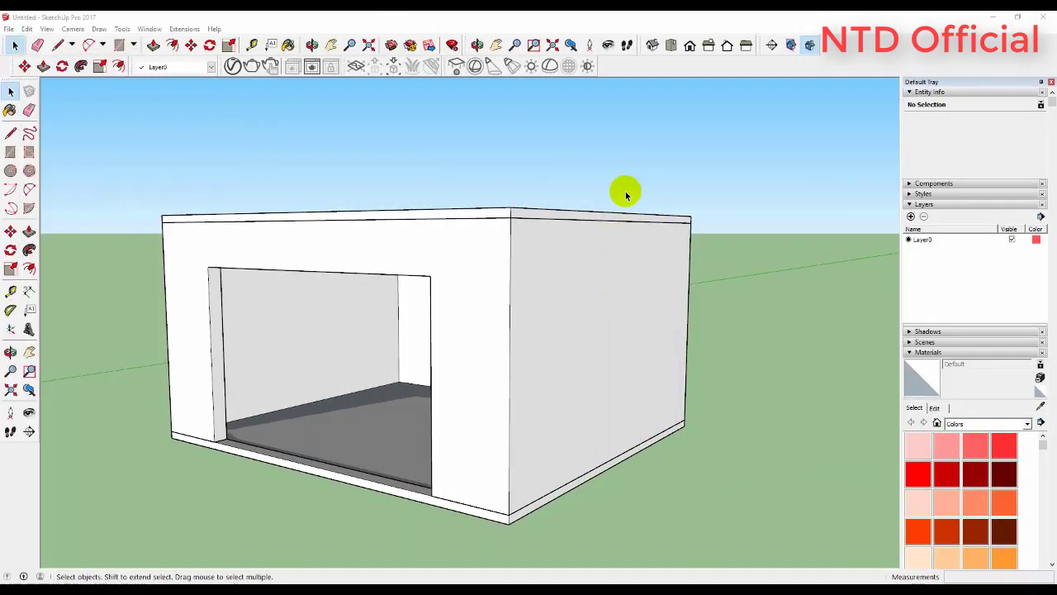
Select the box's roof slab and hide it to open the top
key(o)
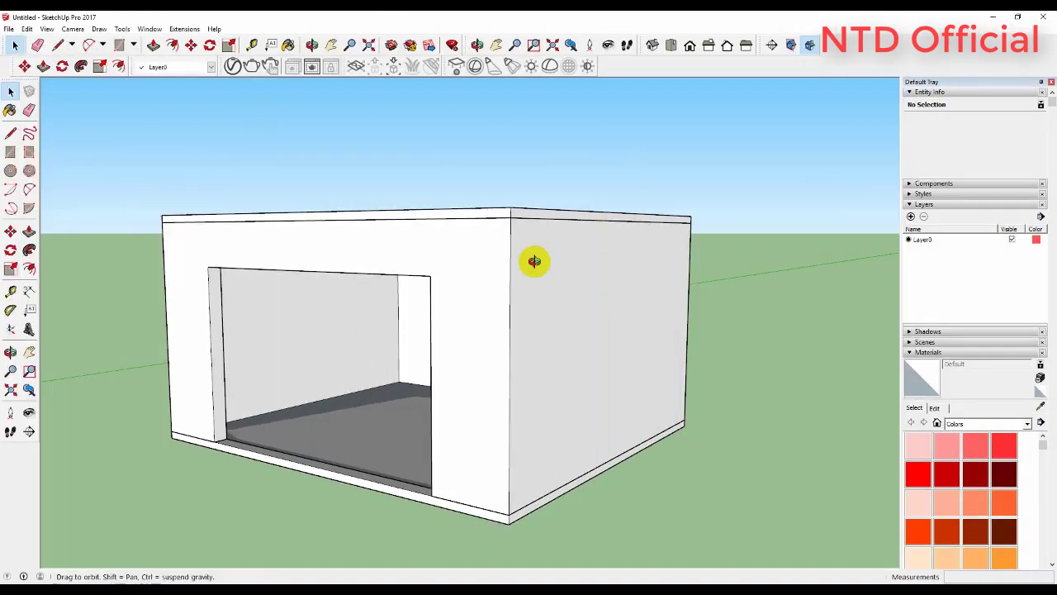
mouse_move(534, 259)
mouse_down()
mouse_move(601, 132)
mouse_move(550, 224)
mouse_up()
key(space)
scroll(655, 206, down, 3)
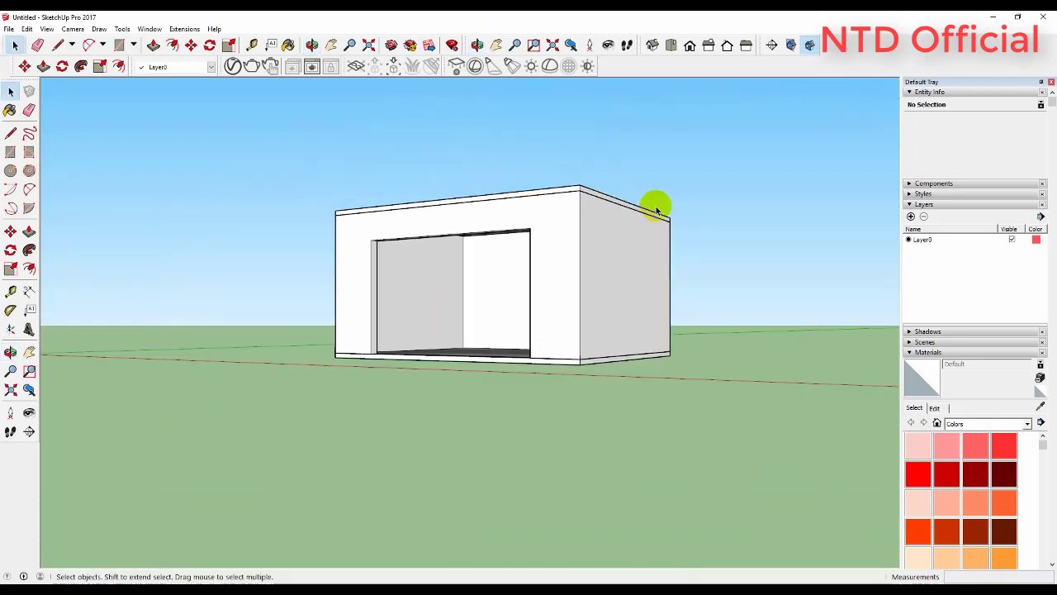
mouse_move(656, 205)
middle_down()
mouse_move(487, 344)
mouse_move(507, 267)
middle_up()
scroll(502, 285, up, 2)
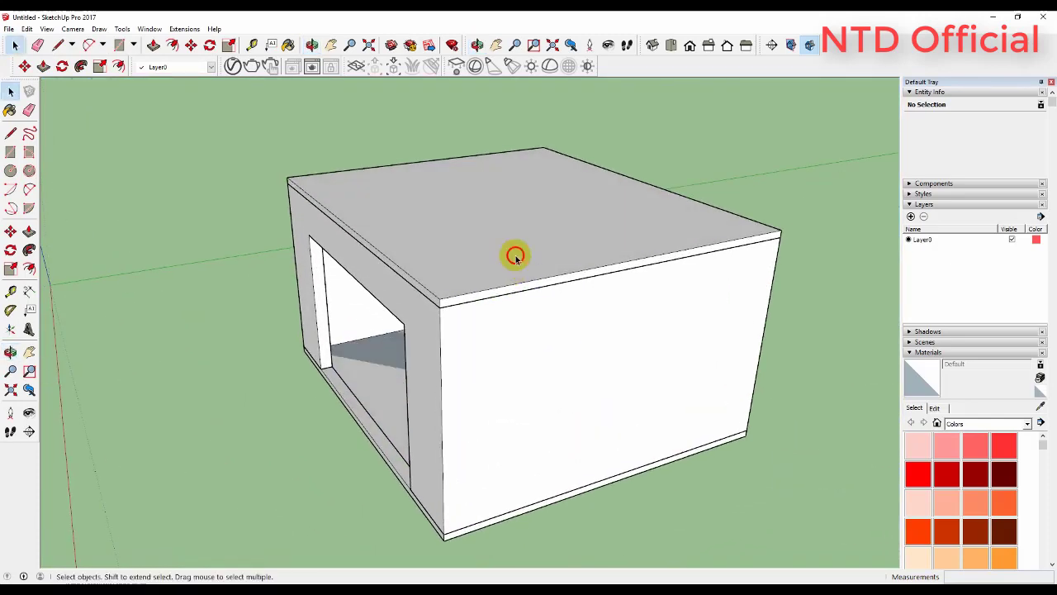
click(514, 254)
right_click(516, 259)
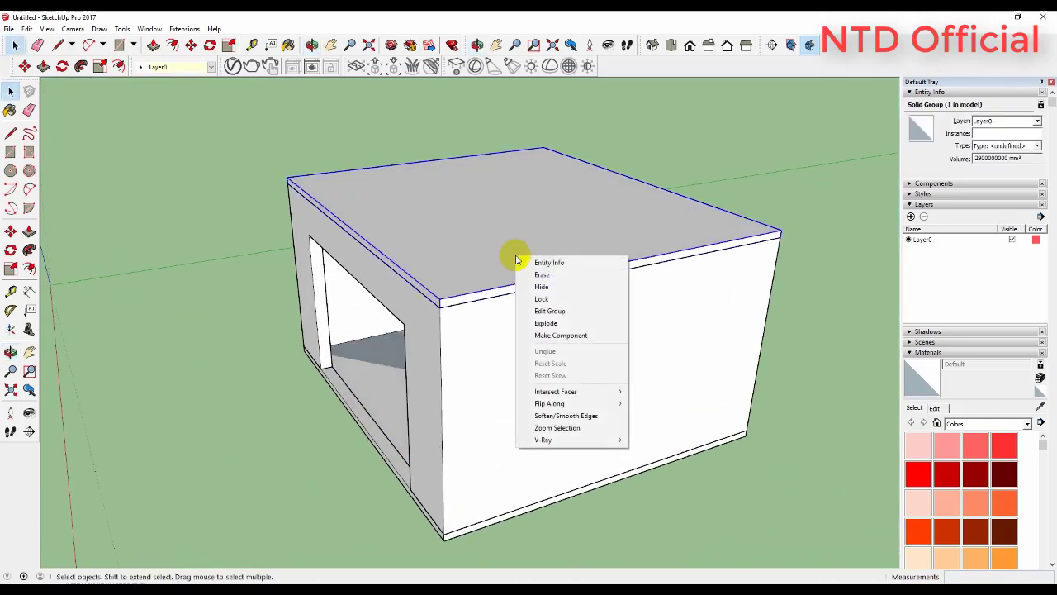
click(547, 287)
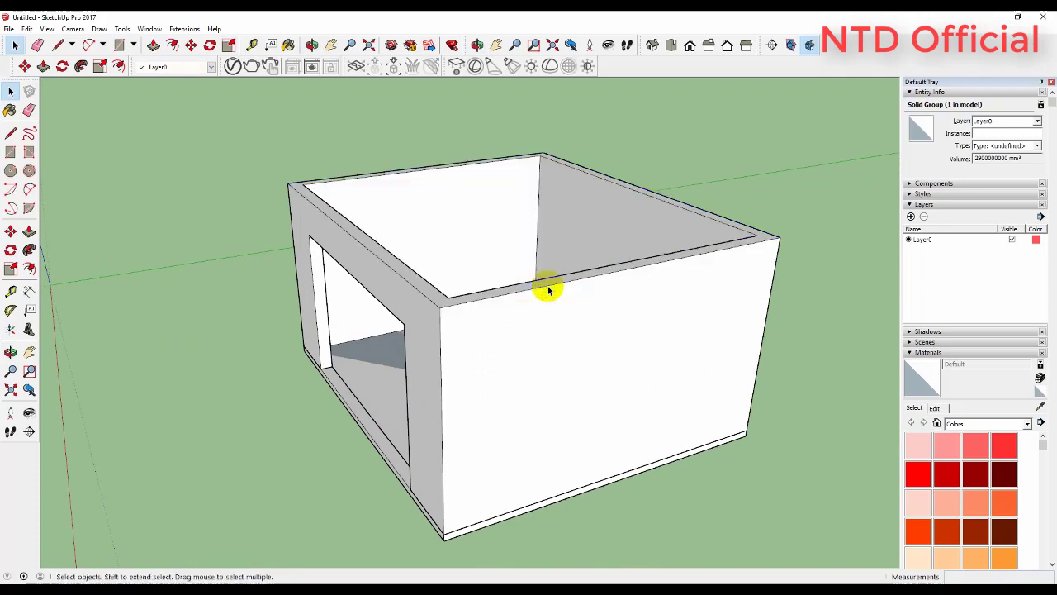
Orbit and zoom to a low angle showing the open box's whole rim
mouse_move(545, 288)
middle_down()
mouse_move(540, 166)
mouse_move(413, 272)
mouse_move(495, 279)
middle_up()
scroll(543, 175, up, 2)
scroll(413, 273, down, 2)
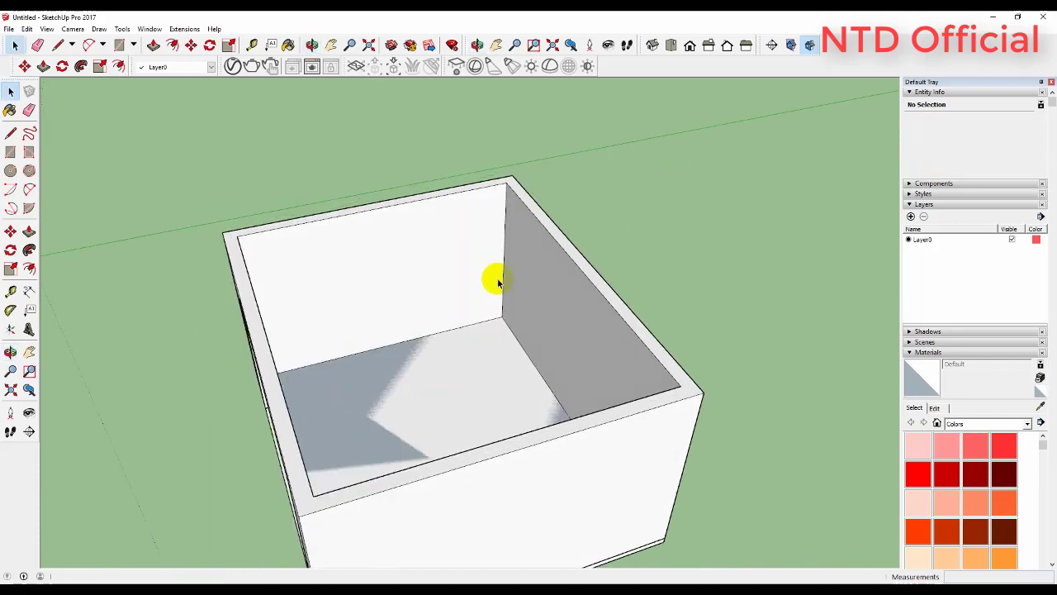
mouse_move(498, 282)
middle_down()
mouse_move(448, 355)
mouse_move(397, 271)
middle_up()
scroll(237, 341, up, 2)
middle_drag(237, 341, 274, 339)
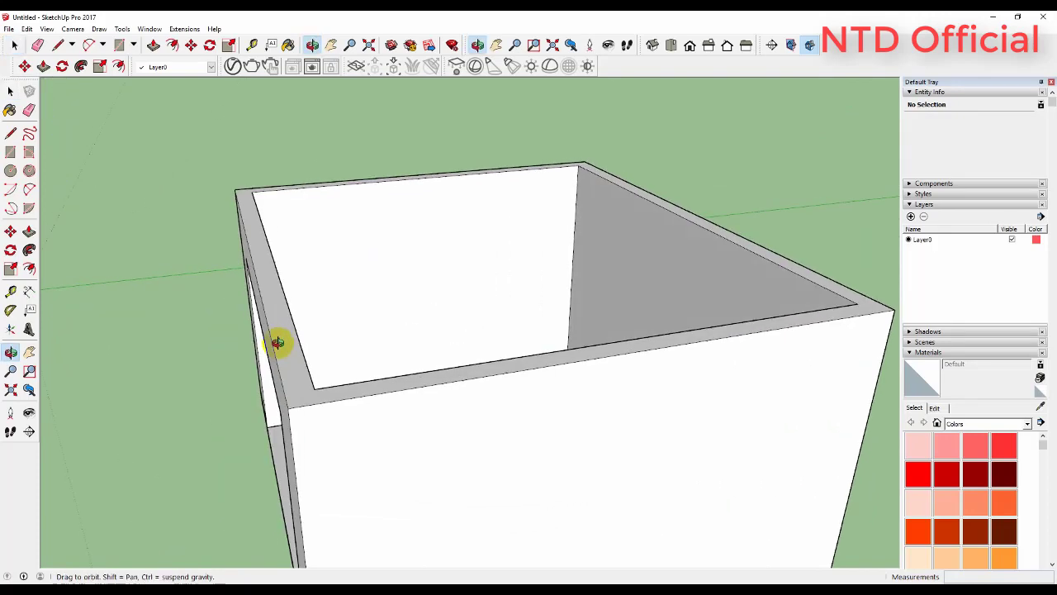
scroll(274, 339, up, 1)
scroll(293, 358, up, 1)
middle_drag(322, 369, 267, 349)
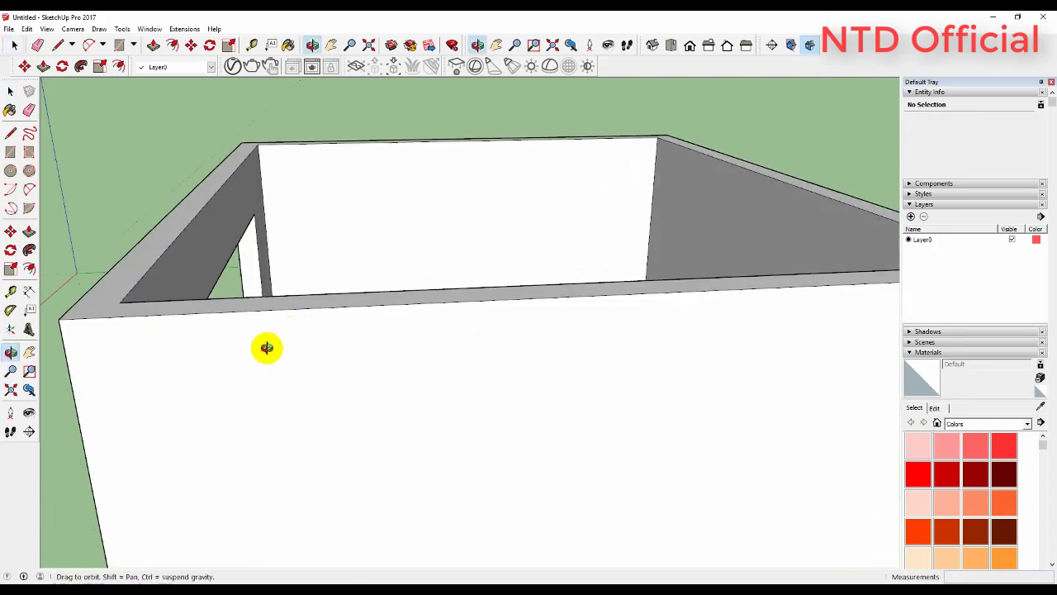
mouse_move(148, 289)
middle_down()
mouse_move(182, 314)
mouse_move(253, 322)
middle_up()
scroll(253, 322, down, 3)
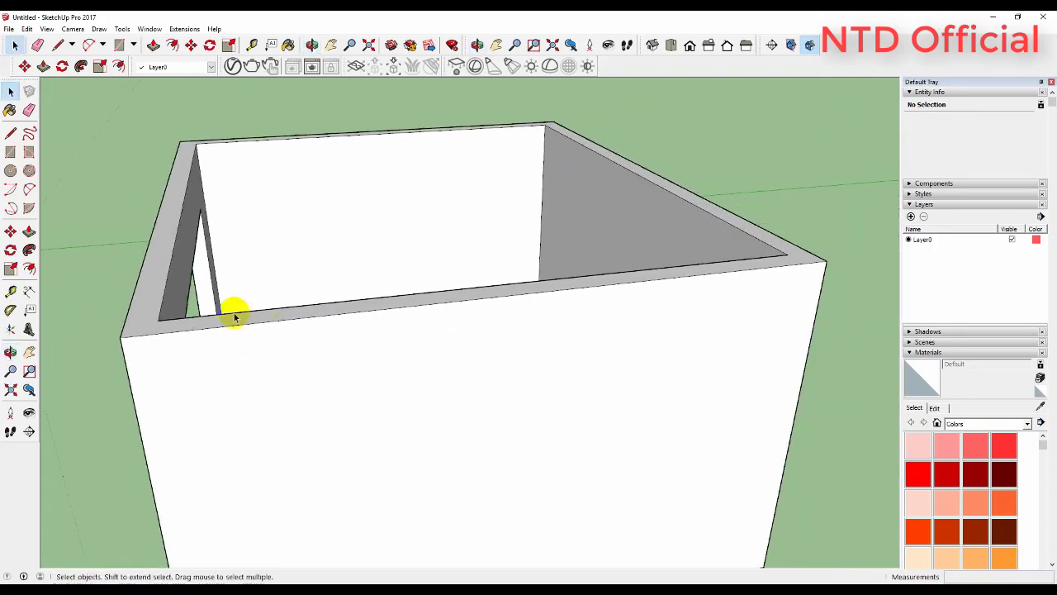
Draw a line at the box's inner wall corner, closing a face on the inner wall
key(l)
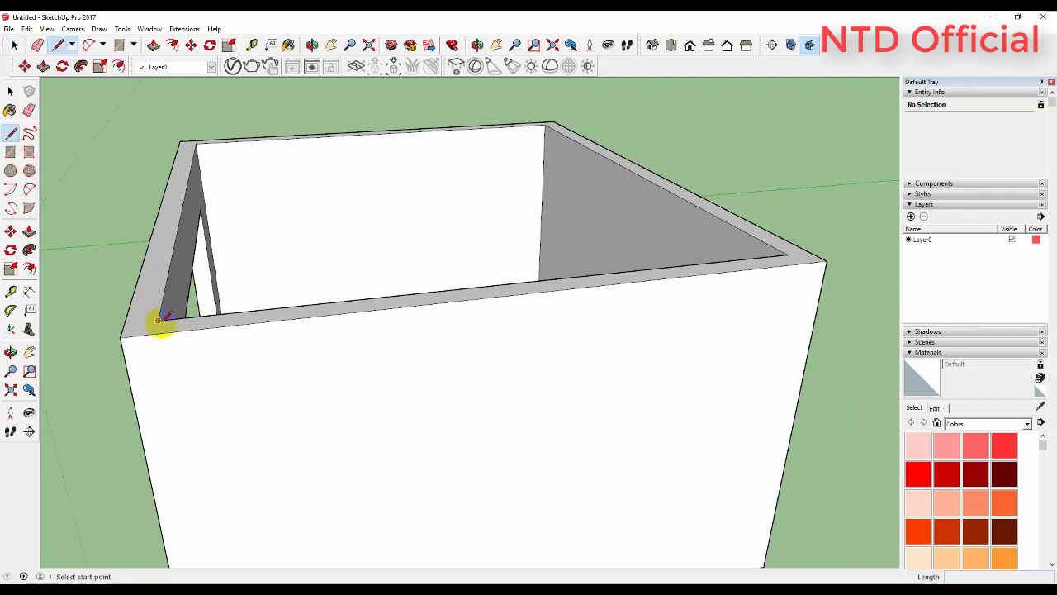
click(158, 319)
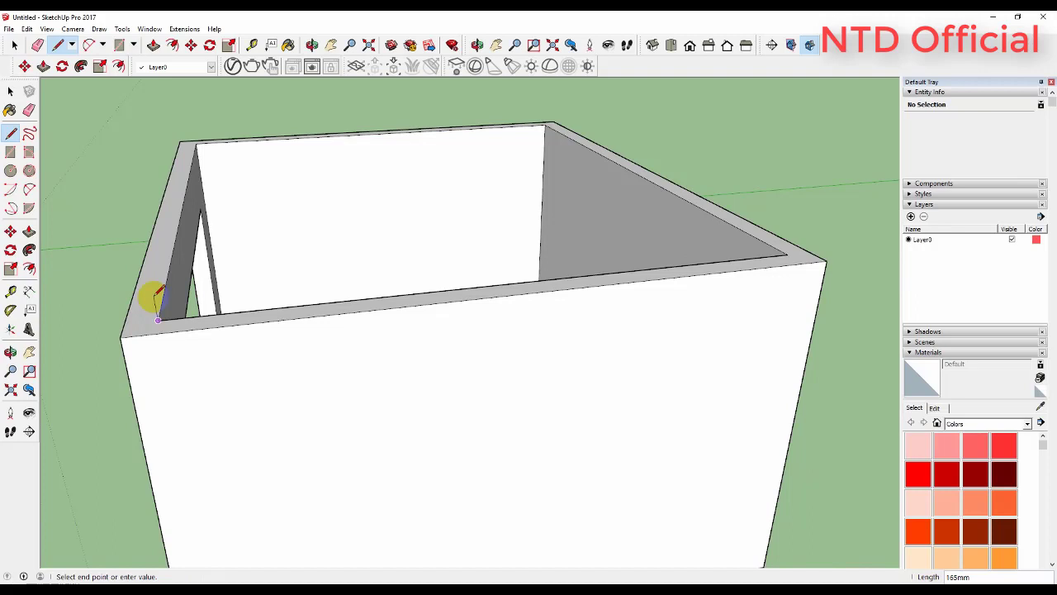
click(157, 318)
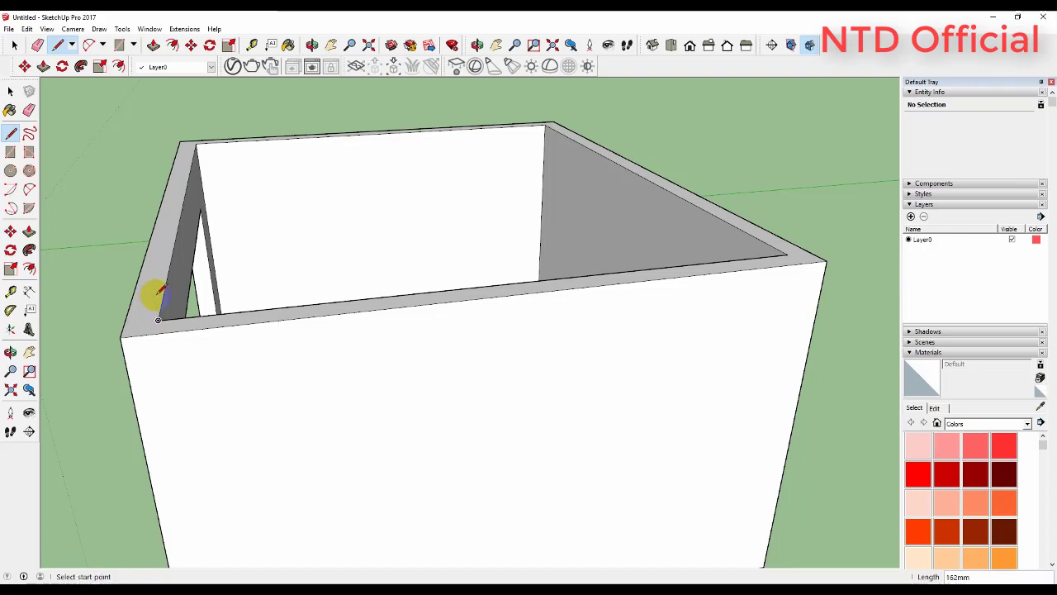
Draw a 200 mm line down the inner wall edge
click(176, 233)
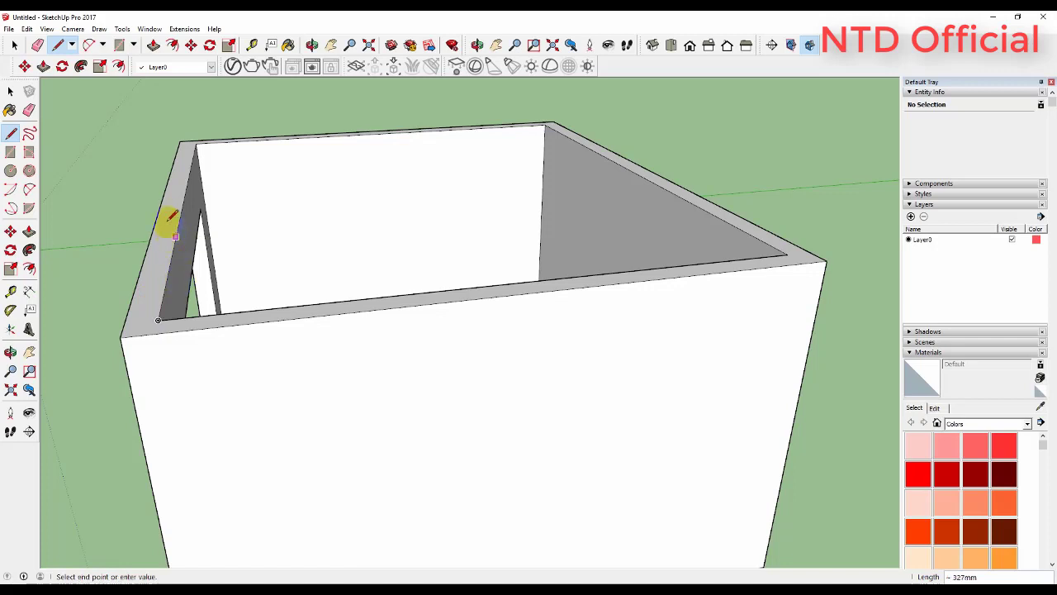
scroll(168, 217, up, 2)
scroll(172, 204, up, 2)
text(200)
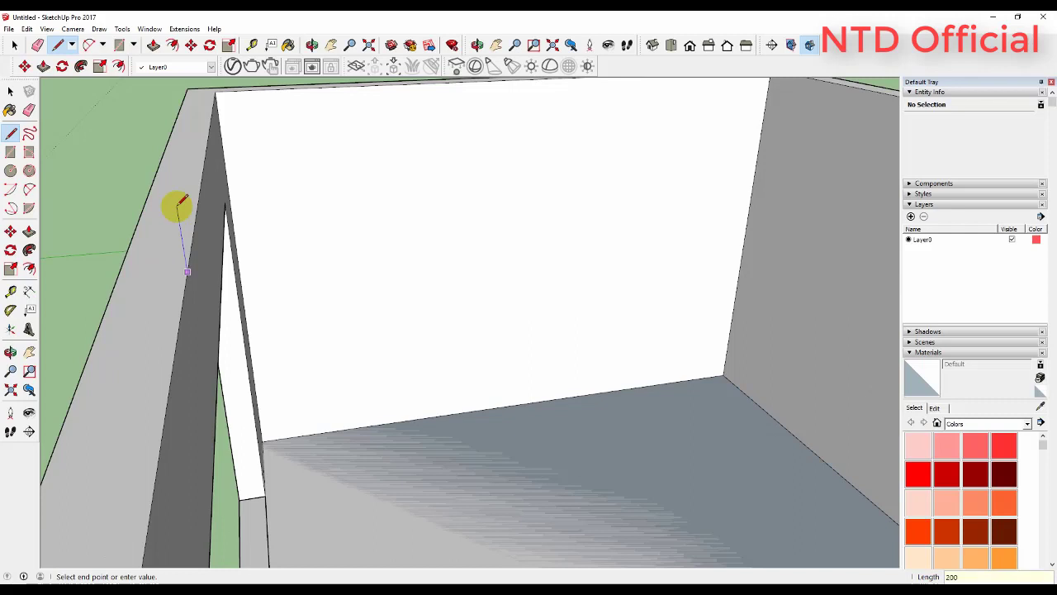
key(Return)
scroll(328, 229, down, 3)
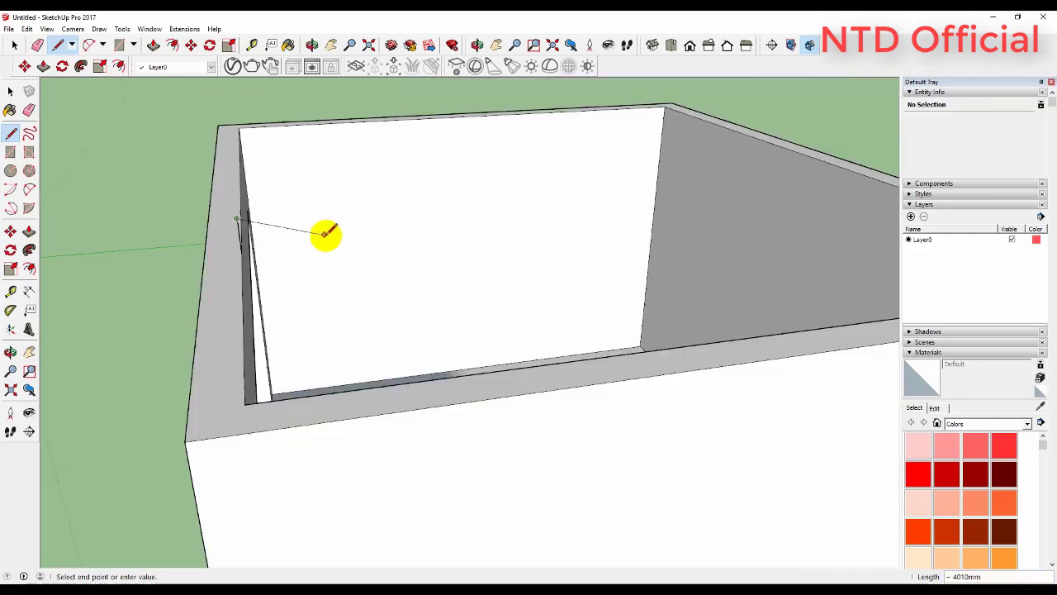
scroll(330, 240, down, 3)
scroll(316, 308, down, 2)
Orbit around to the doorway side and a lower angle across the wall
mouse_move(316, 308)
middle_down()
mouse_move(237, 455)
mouse_move(350, 273)
mouse_move(533, 239)
mouse_move(574, 286)
mouse_move(465, 309)
middle_up()
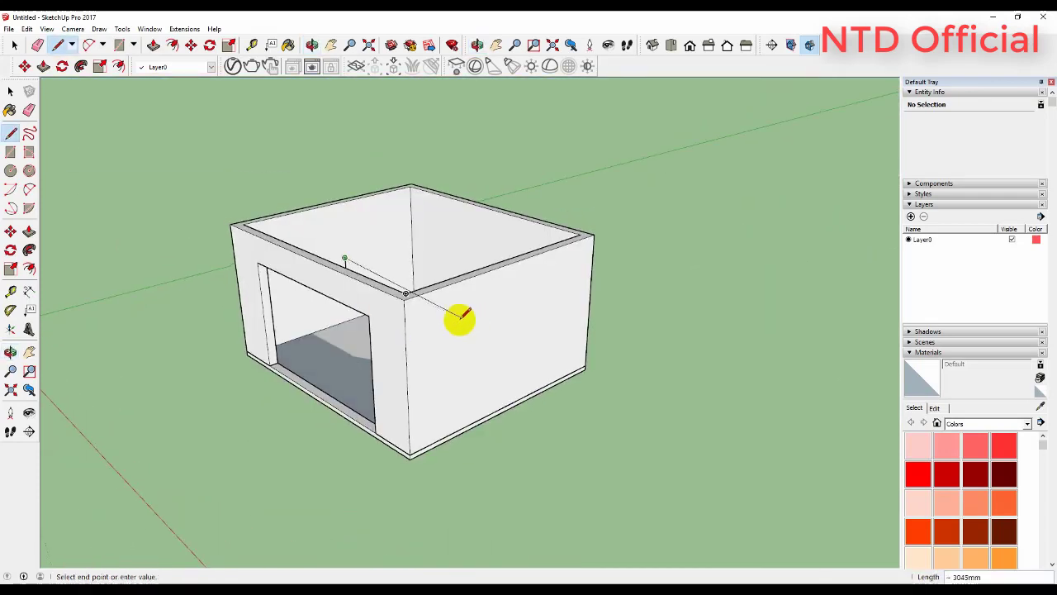
scroll(331, 243, up, 3)
scroll(314, 242, up, 3)
mouse_move(314, 242)
middle_down()
mouse_move(267, 264)
mouse_move(325, 243)
middle_up()
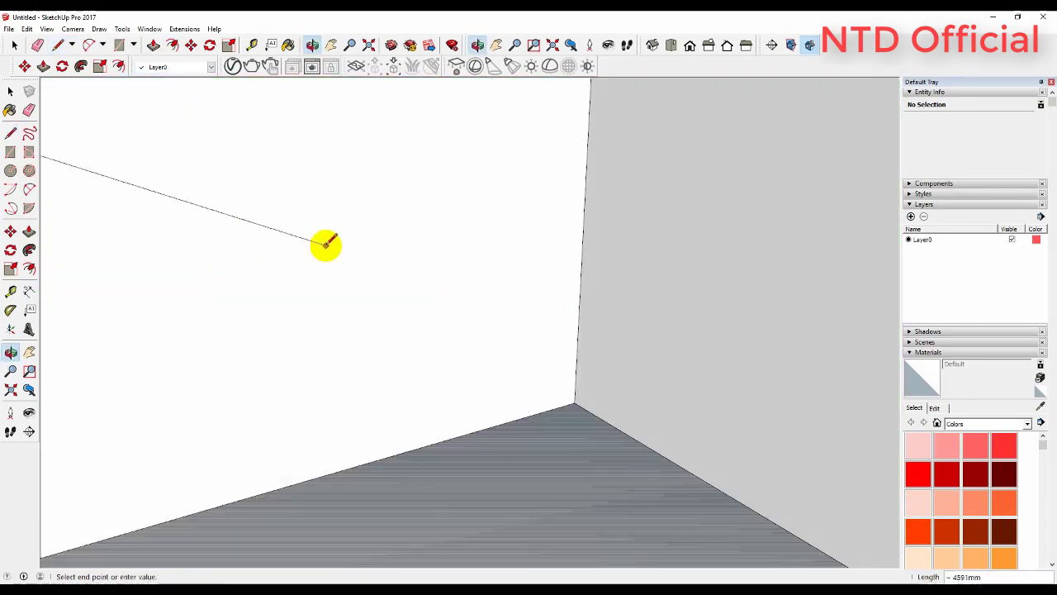
scroll(330, 240, down, 3)
scroll(237, 188, up, 1)
scroll(237, 189, up, 1)
mouse_move(236, 193)
middle_down()
mouse_move(161, 208)
mouse_move(248, 198)
mouse_move(184, 199)
mouse_move(156, 170)
mouse_move(186, 147)
middle_up()
scroll(144, 178, up, 3)
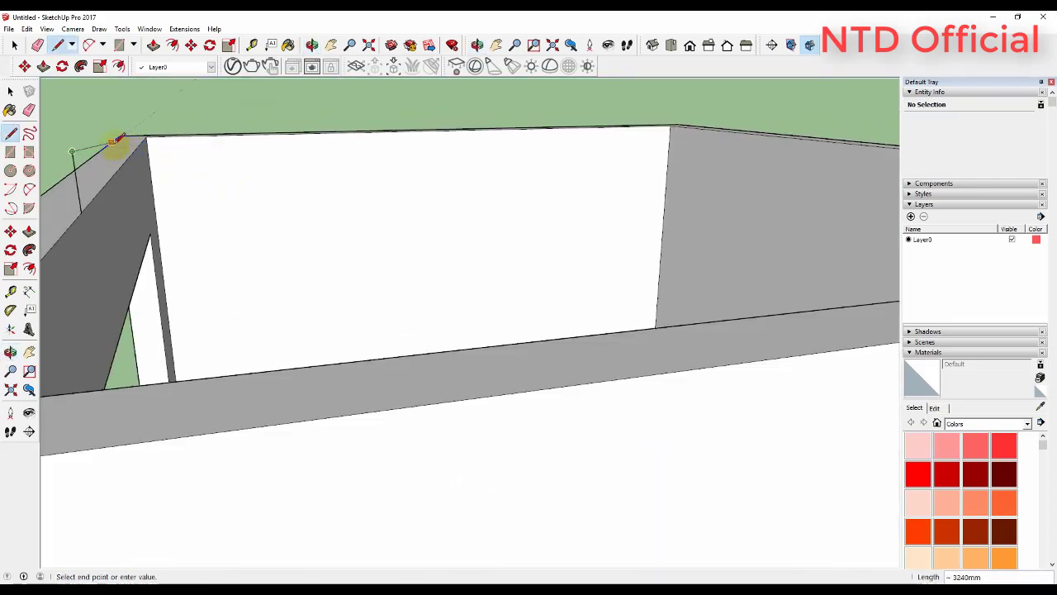
Draw profile segments of 20, 40 and 20 mm at the wall's top corner
mouse_move(118, 147)
middle_down()
mouse_move(170, 142)
mouse_move(159, 142)
middle_up()
text(15)
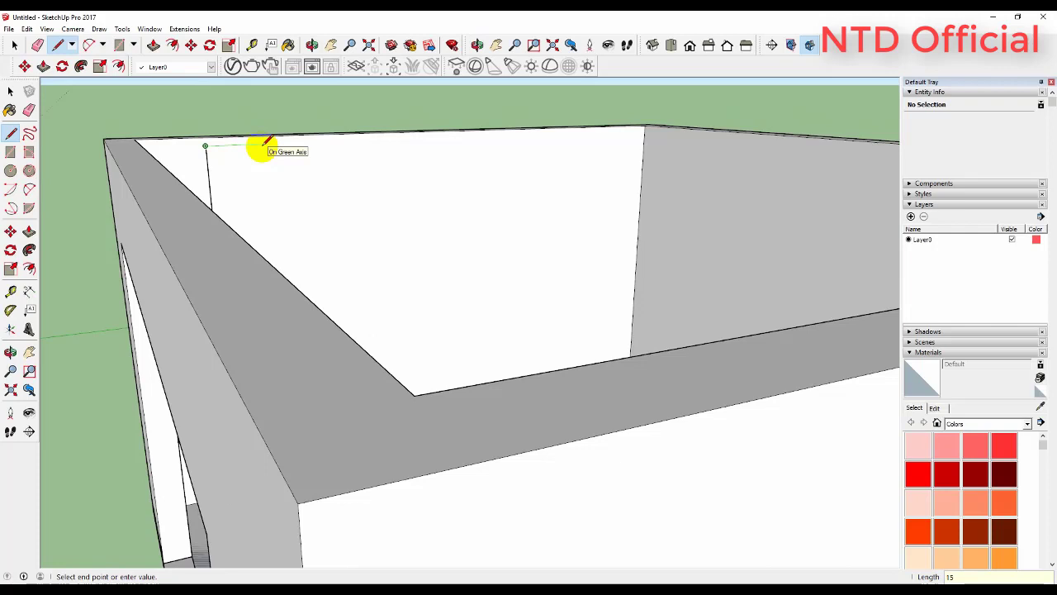
text(0)
key(Return)
middle_drag(259, 151, 177, 160)
scroll(172, 157, up, 3)
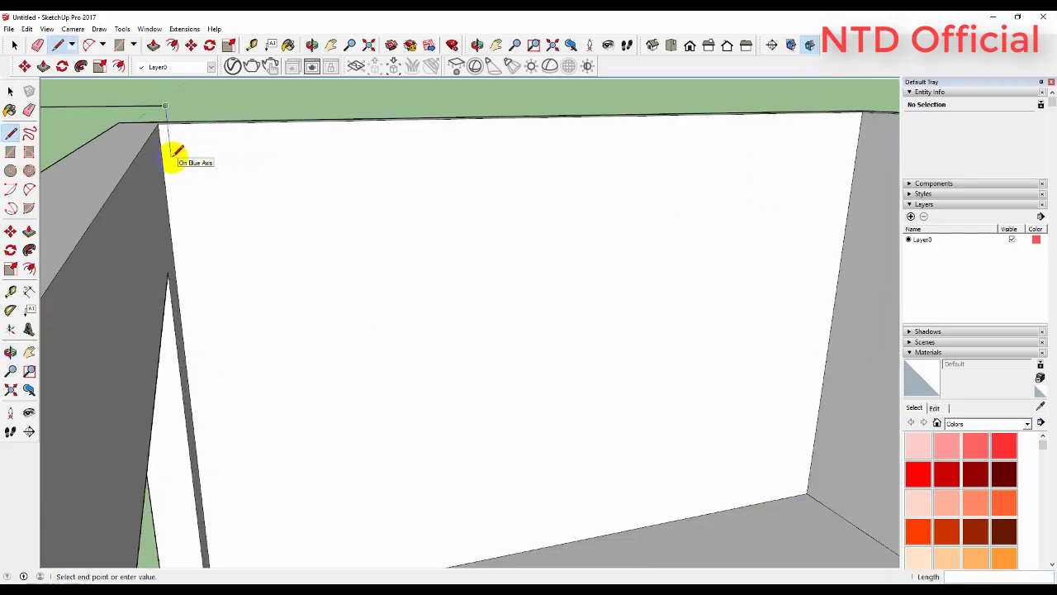
text(20)
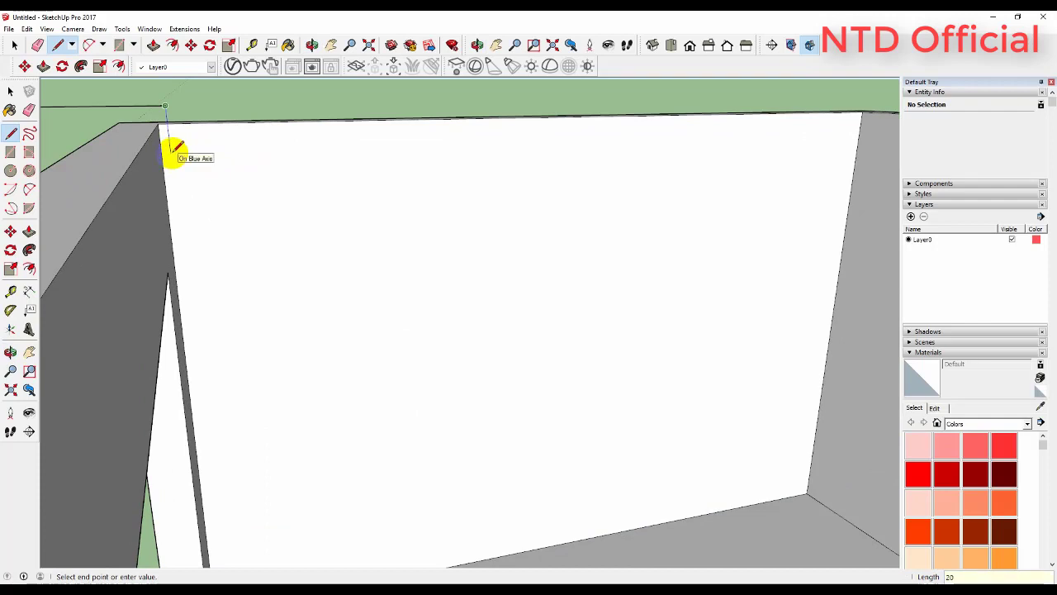
key(Return)
scroll(173, 154, down, 3)
scroll(278, 189, up, 3)
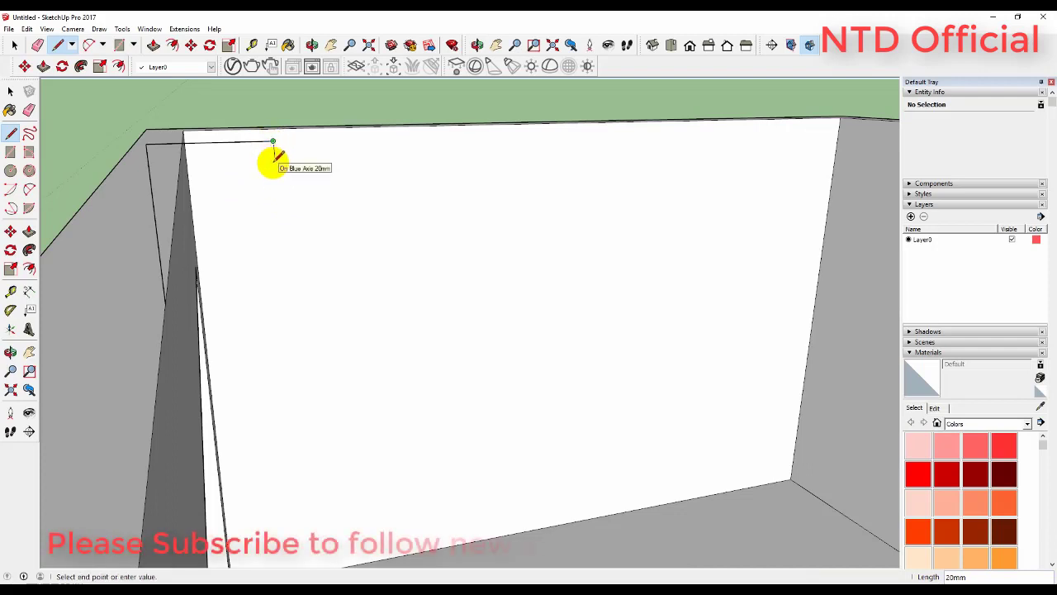
text(40)
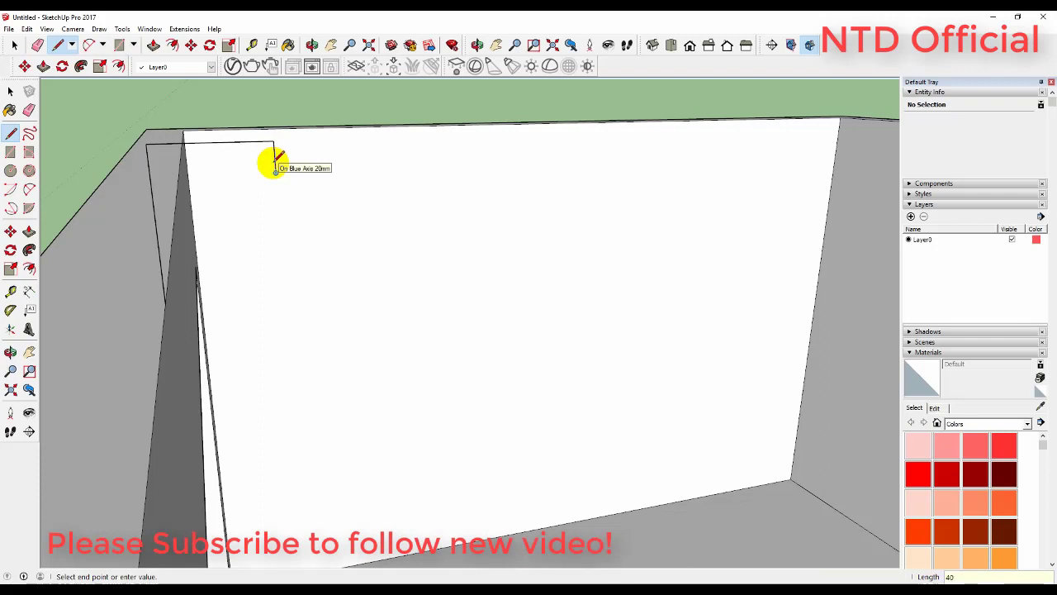
key(Return)
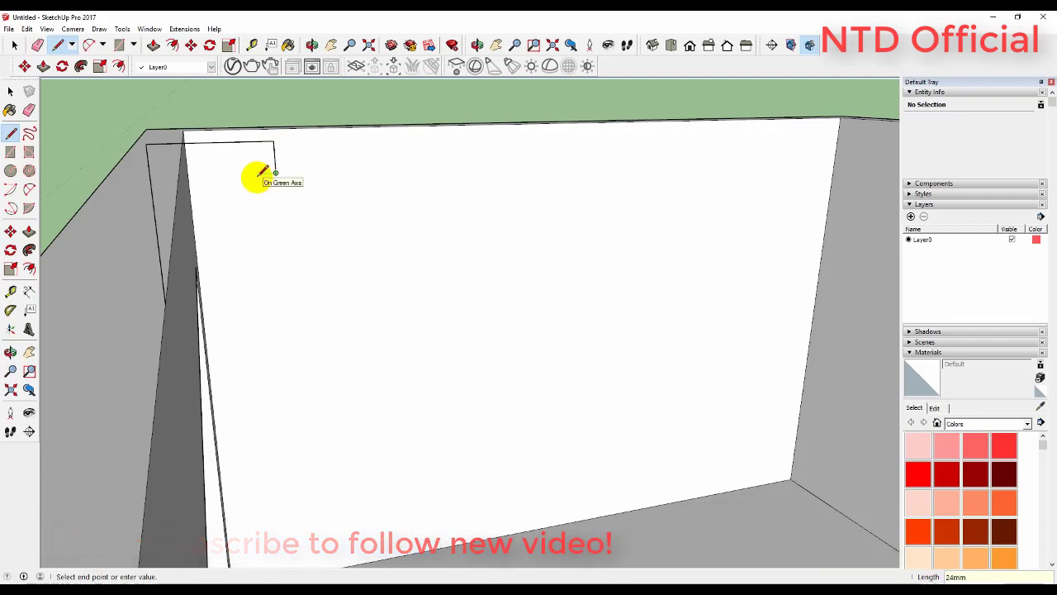
text(20)
key(space)
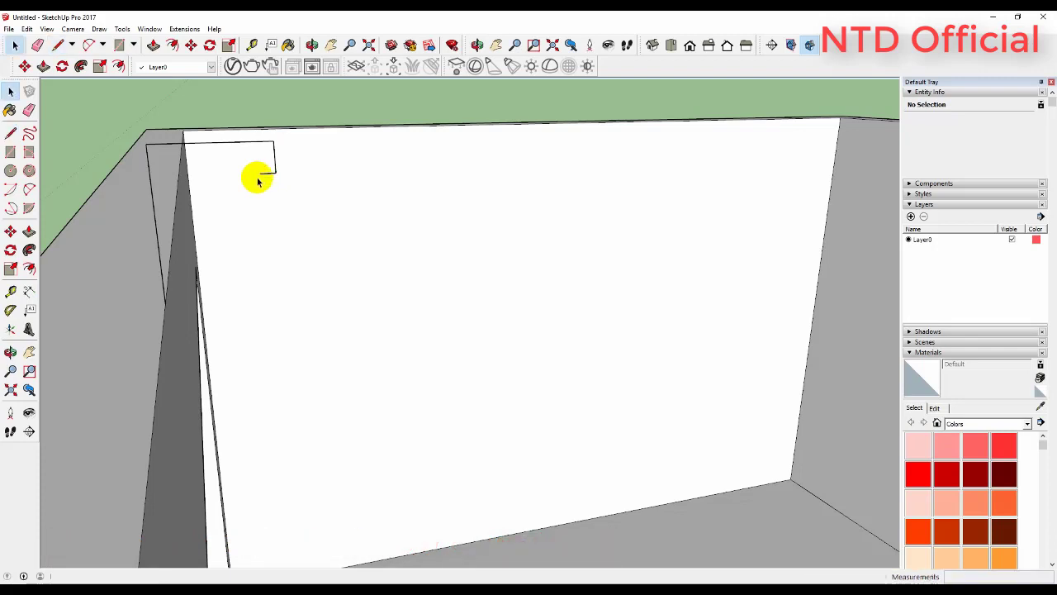
Start a new line at the wall's top edge and draw a 20 mm upward segment
scroll(189, 302, up, 2)
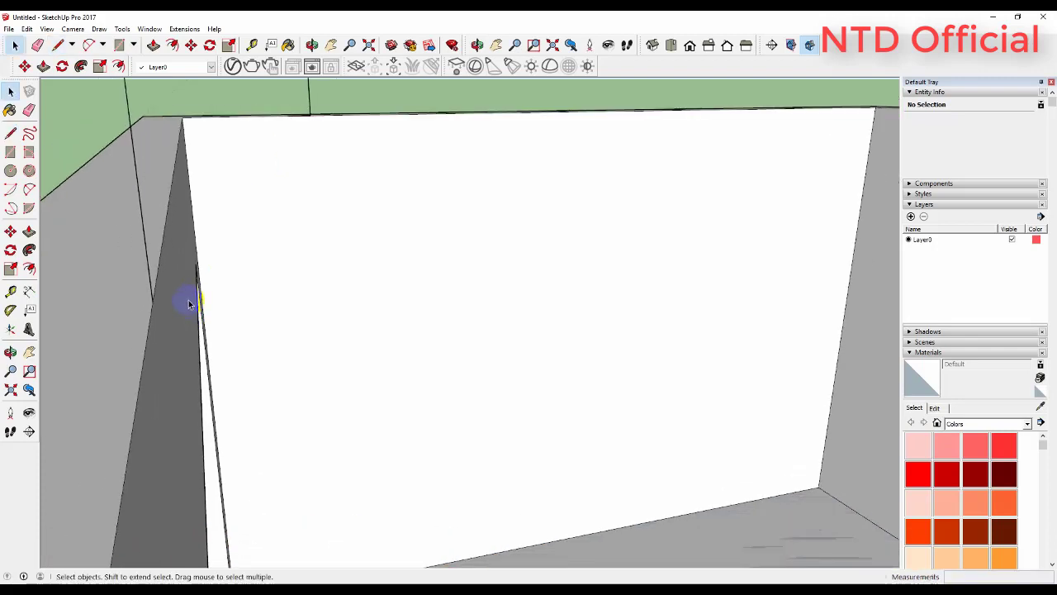
key(l)
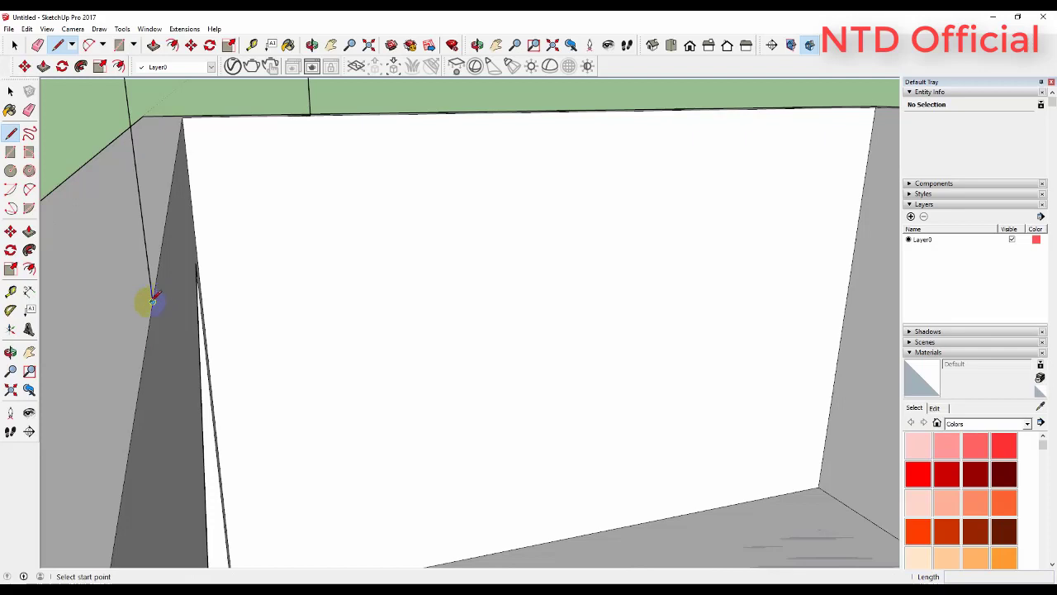
click(152, 302)
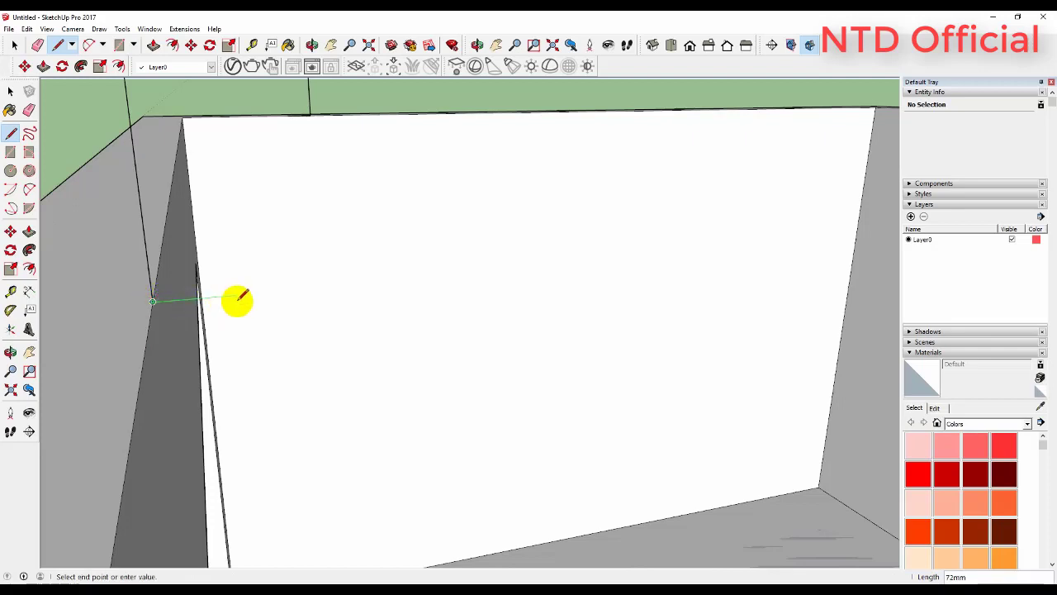
scroll(223, 295, down, 2)
middle_drag(224, 295, 222, 267)
scroll(219, 267, down, 4)
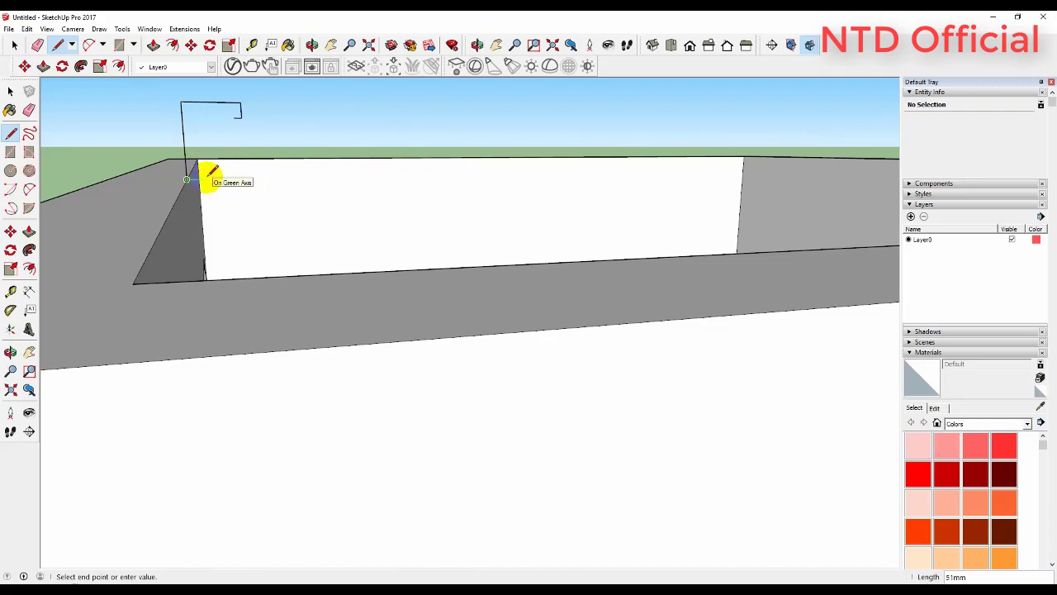
text(0)
scroll(202, 176, up, 3)
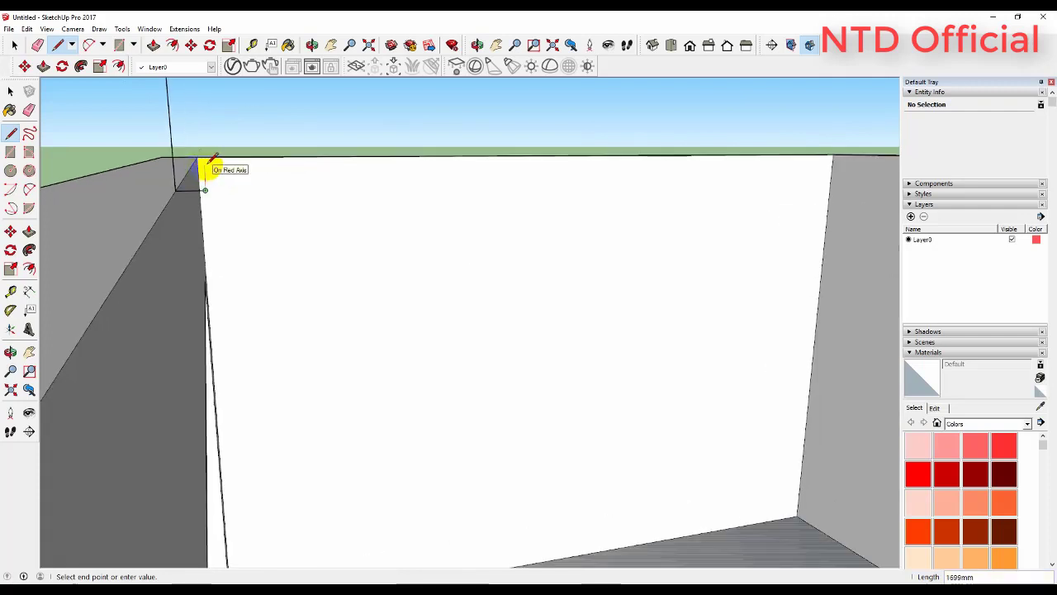
middle_drag(208, 168, 184, 184)
scroll(187, 182, up, 2)
scroll(193, 173, up, 2)
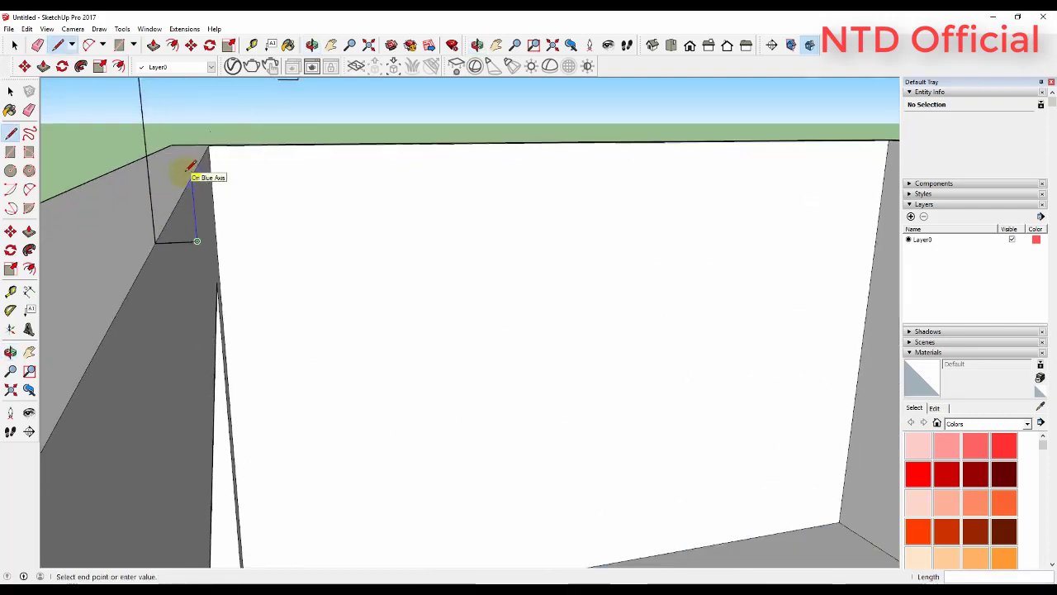
text(20)
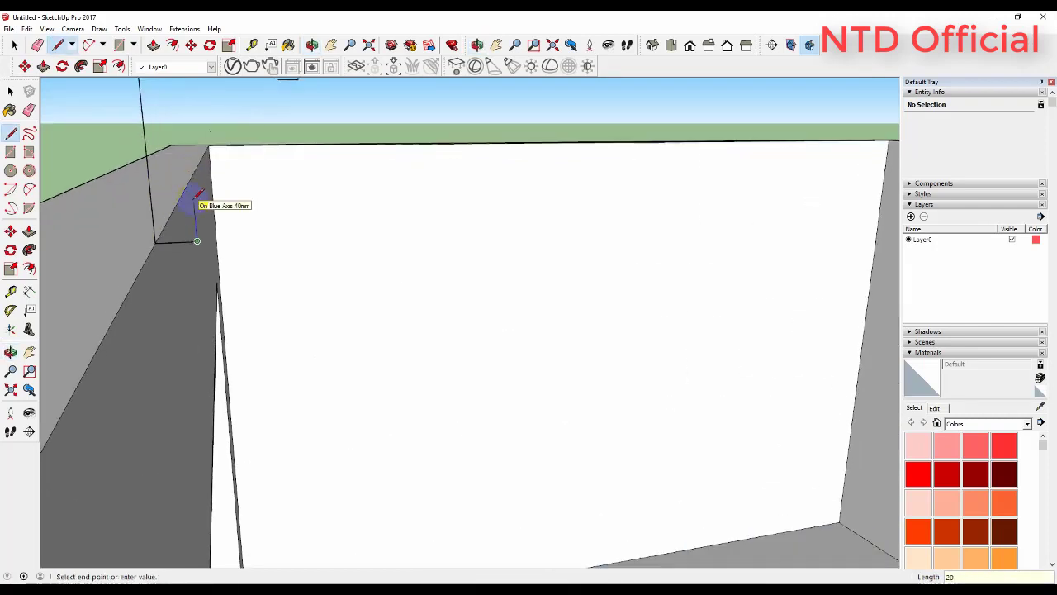
key(Return)
Add a 20 mm horizontal step to finish the double-stepped outline
scroll(215, 210, down, 2)
scroll(231, 217, up, 2)
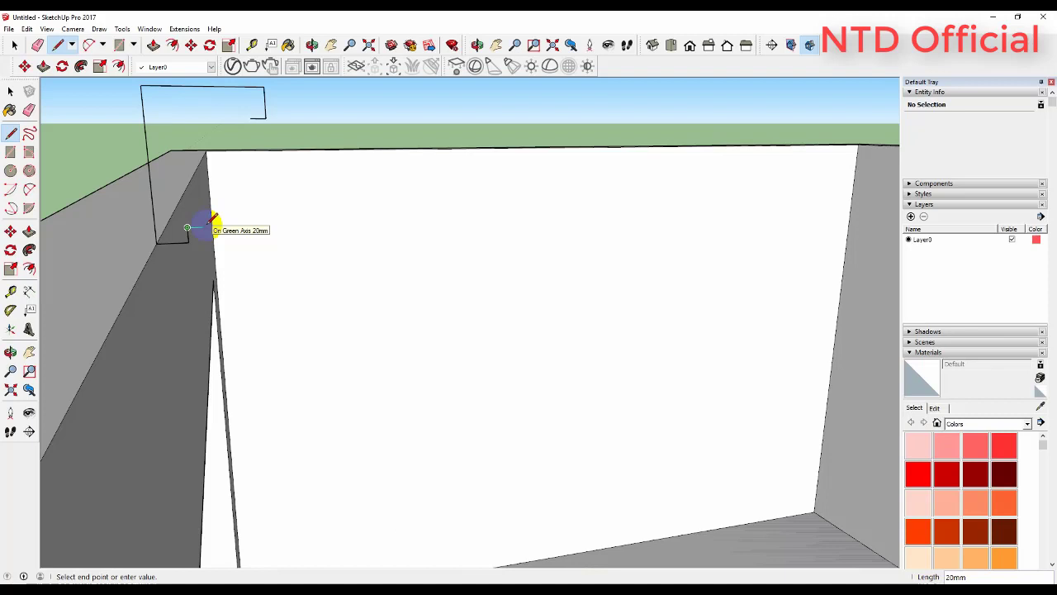
text(2)
key(Return)
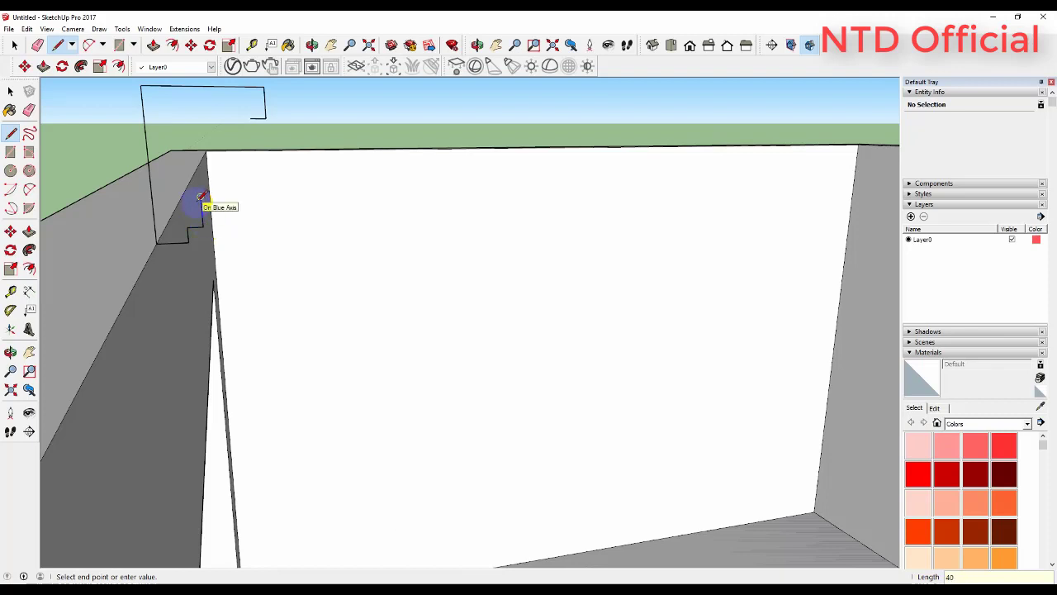
key(space)
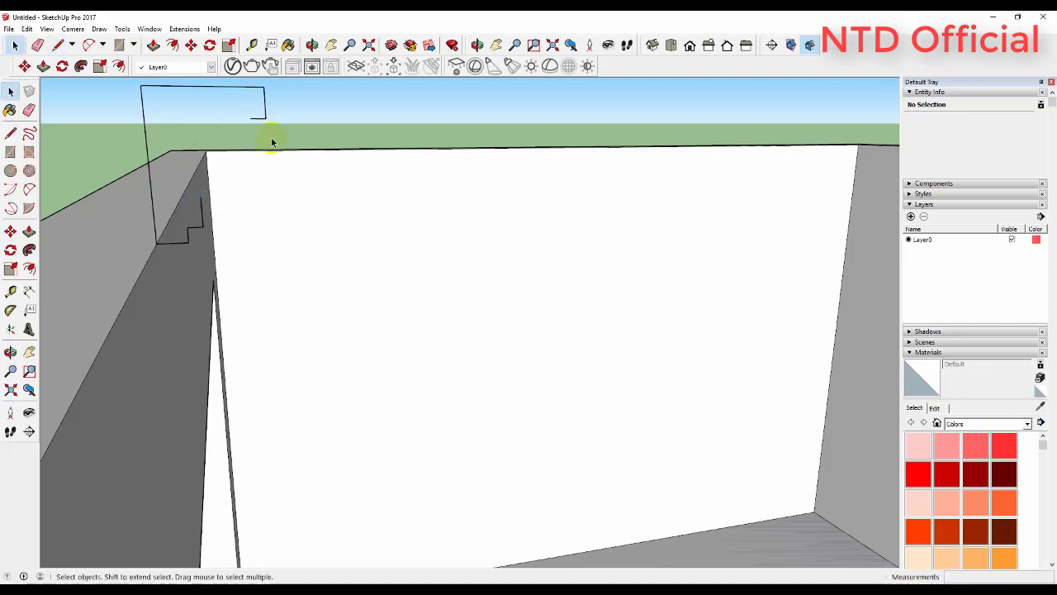
Draw a short downward line from the end of the profile's top edge
key(l)
click(250, 117)
text(20)
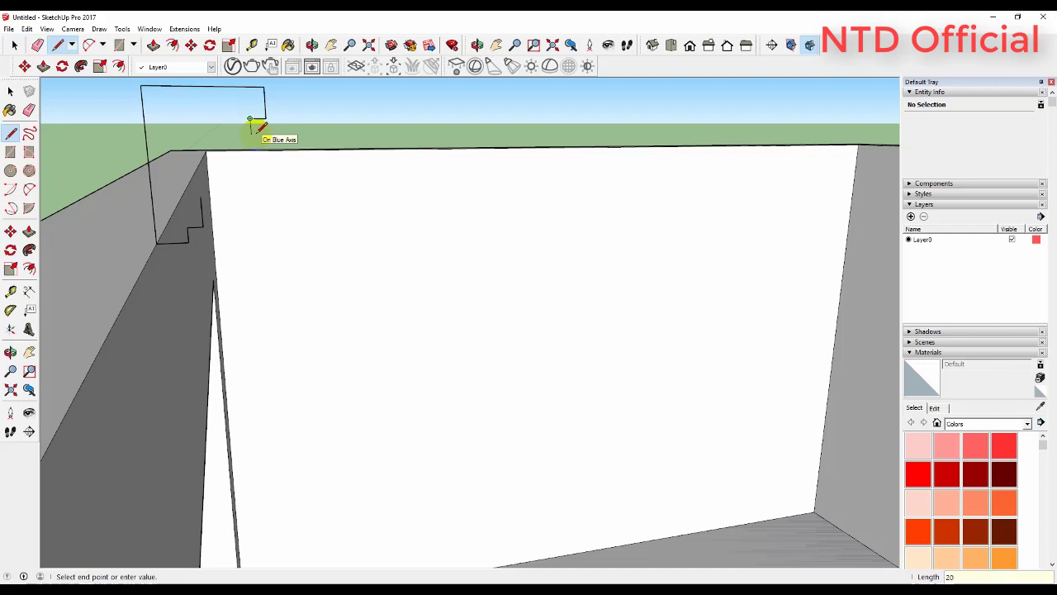
key(space)
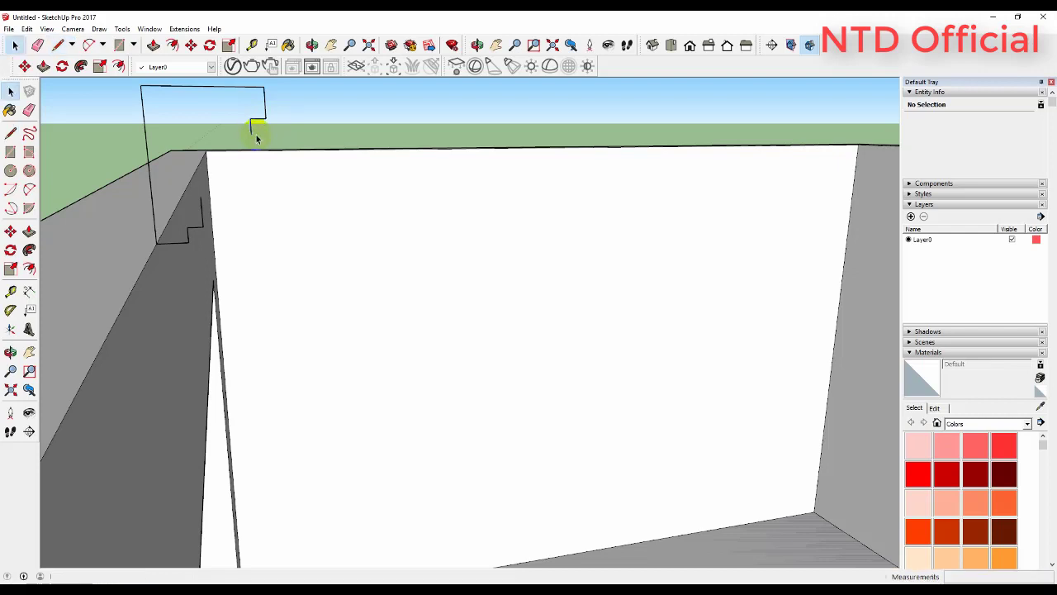
Join the short line's end to the top of the steps with a 2 Point Arc
click(10, 189)
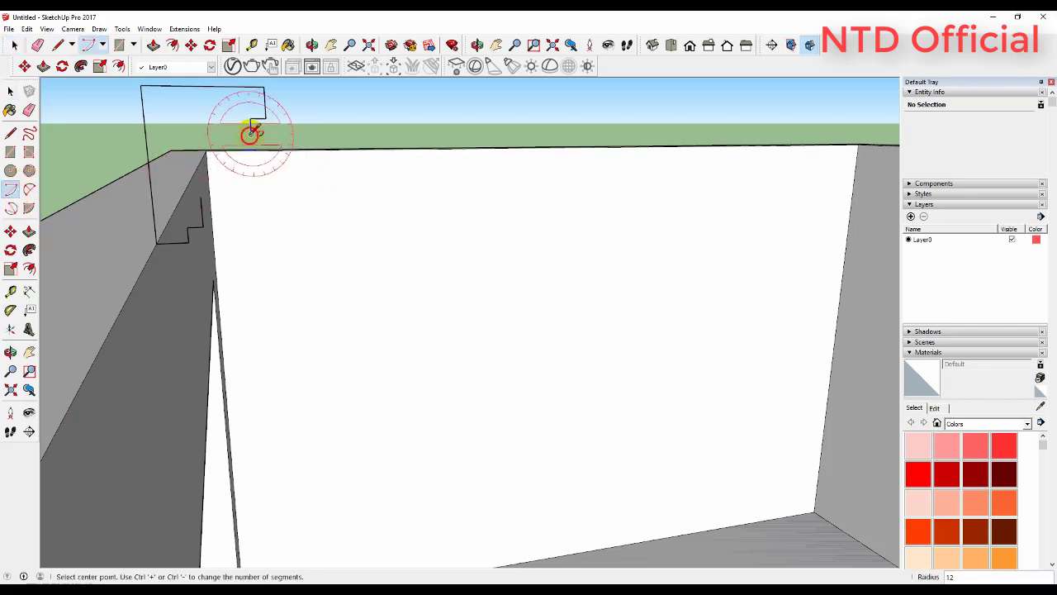
click(250, 133)
click(200, 195)
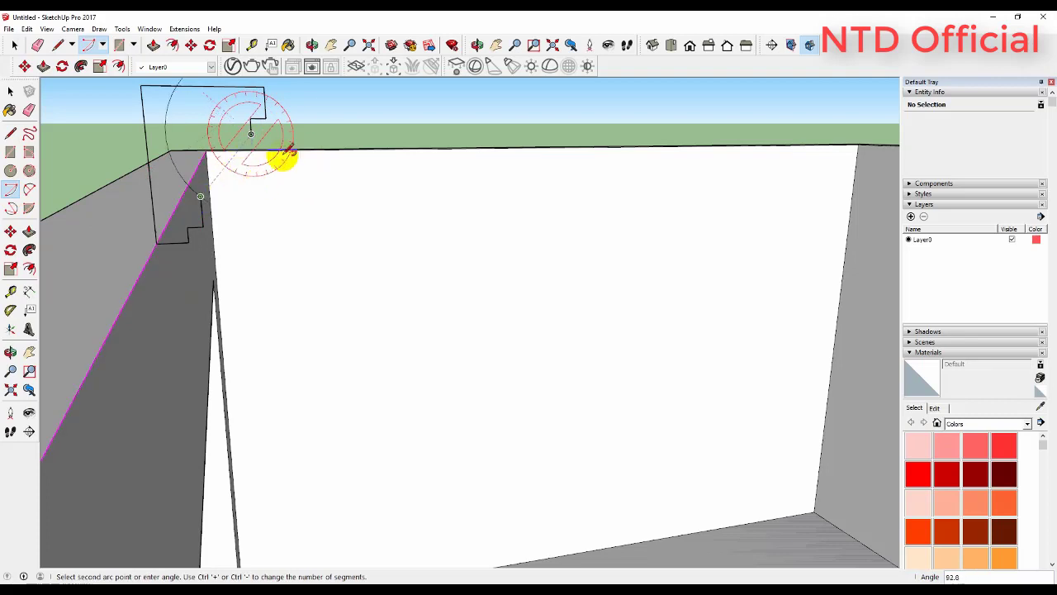
middle_drag(254, 118, 285, 142)
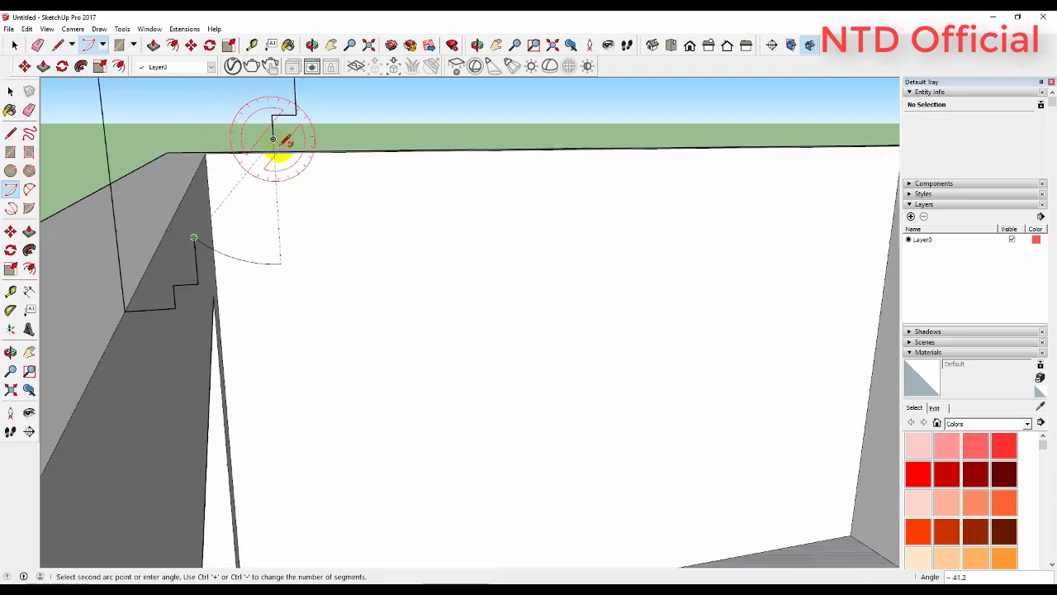
click(28, 191)
click(272, 137)
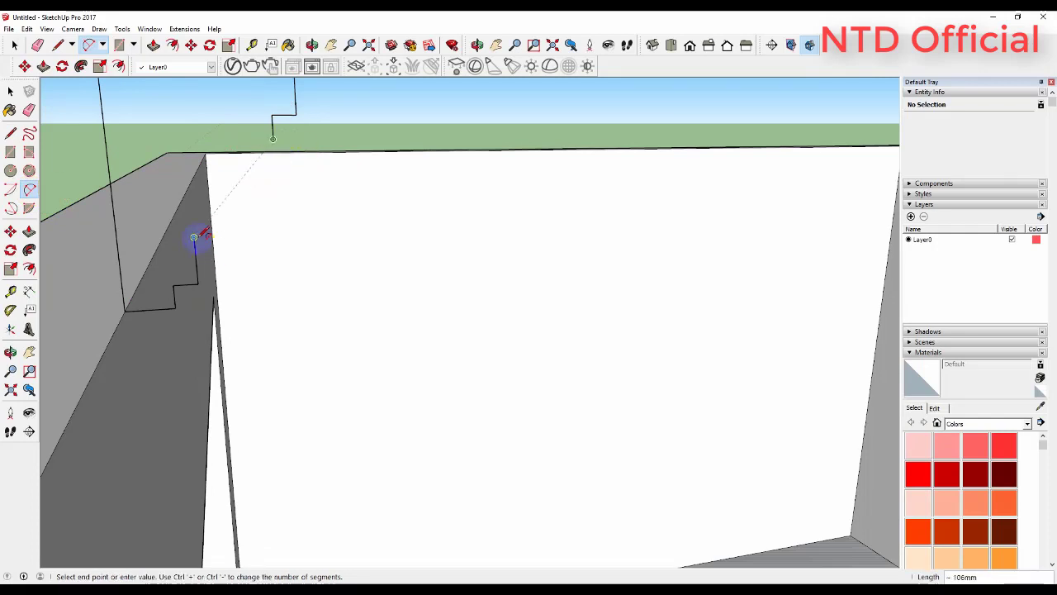
click(193, 238)
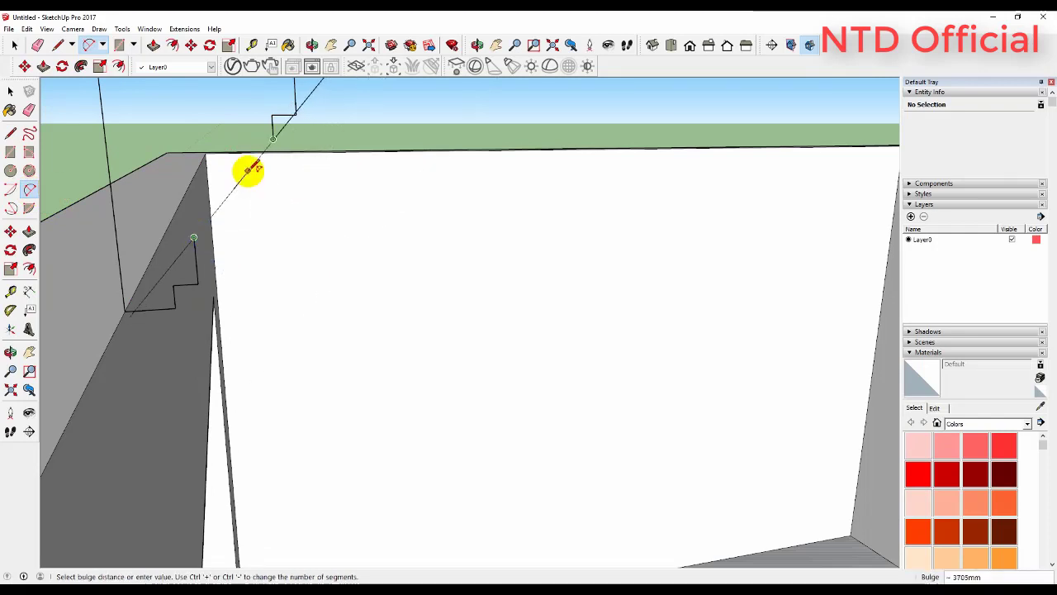
mouse_move(248, 165)
middle_down()
mouse_move(366, 199)
mouse_move(396, 226)
middle_up()
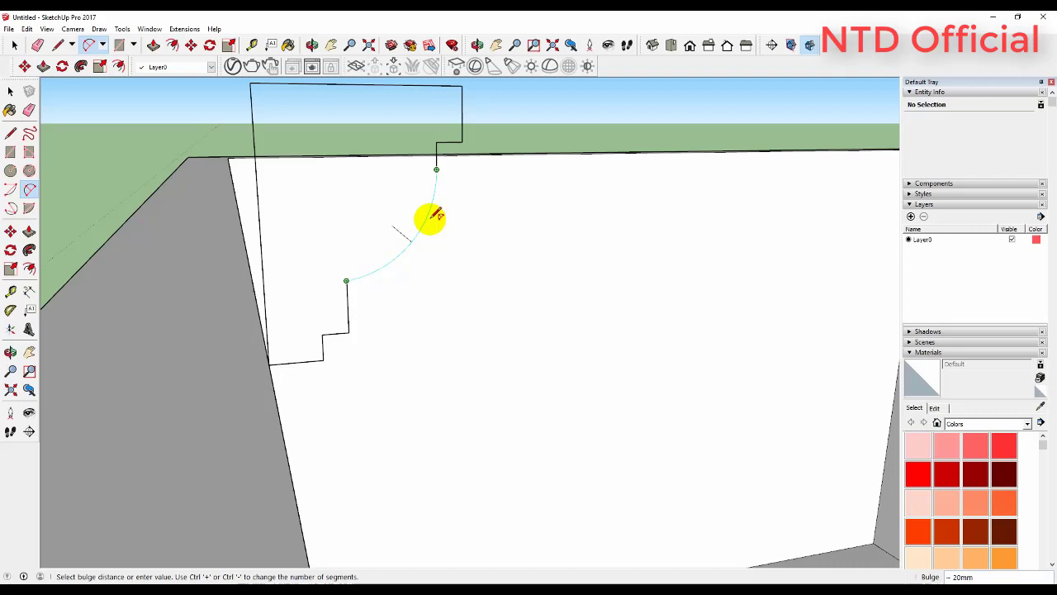
click(430, 216)
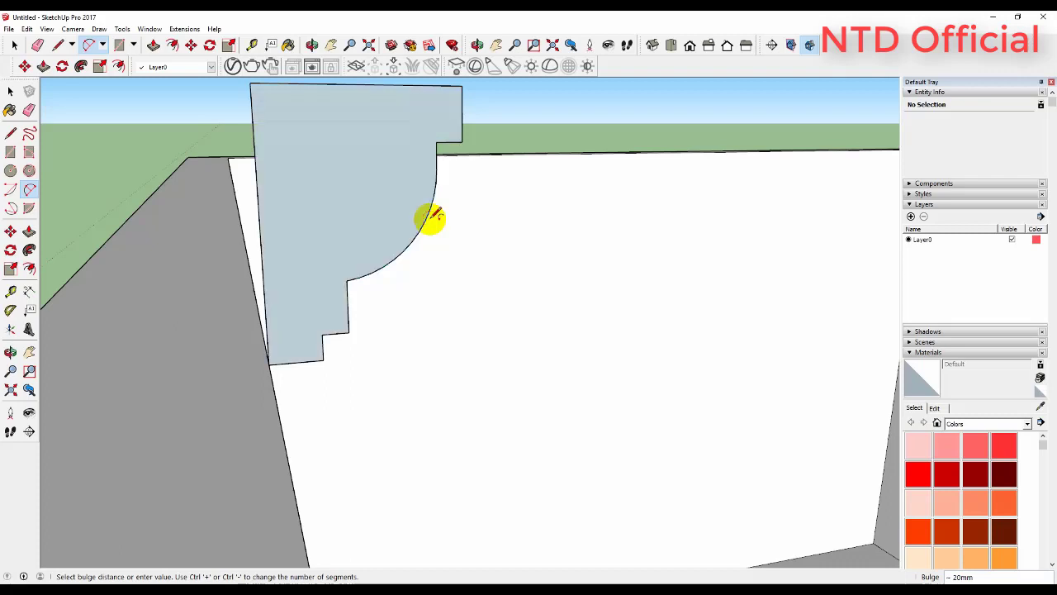
key(space)
middle_drag(429, 219, 381, 207)
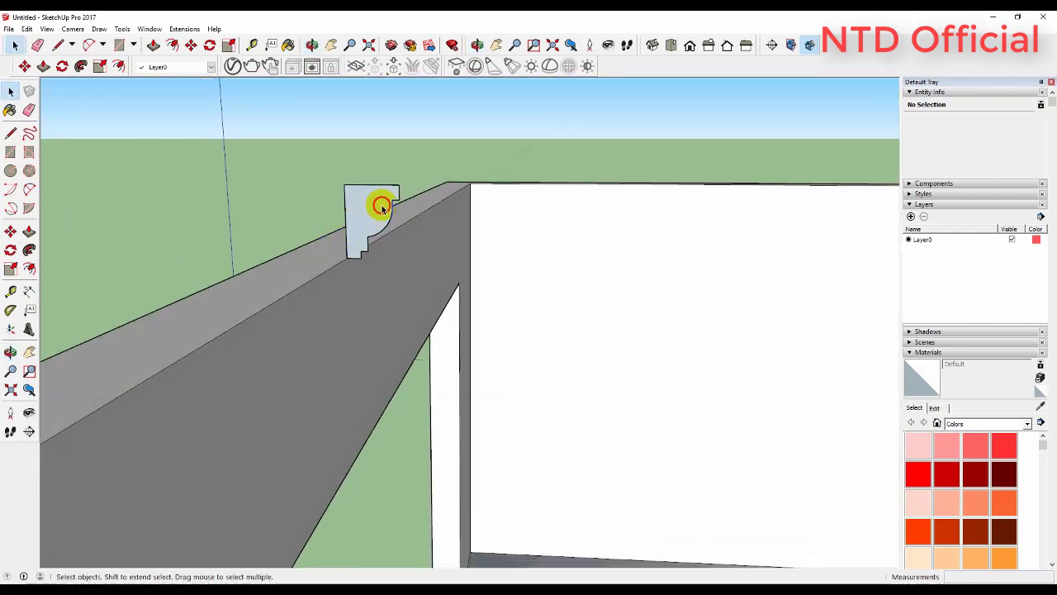
Make the moulding profile a group and open it for editing
right_click(383, 209)
click(439, 299)
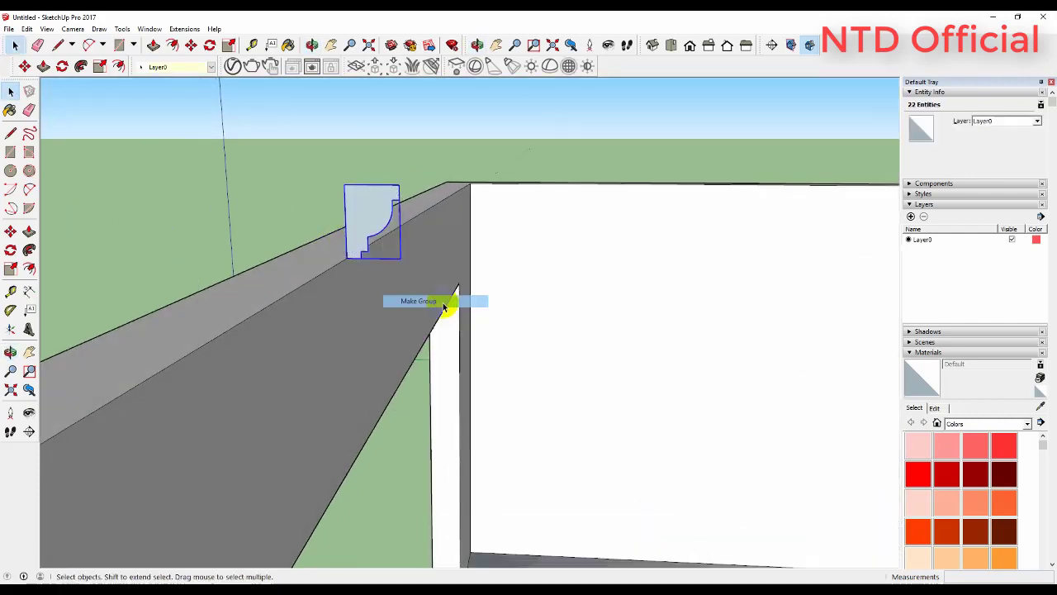
double_click(378, 208)
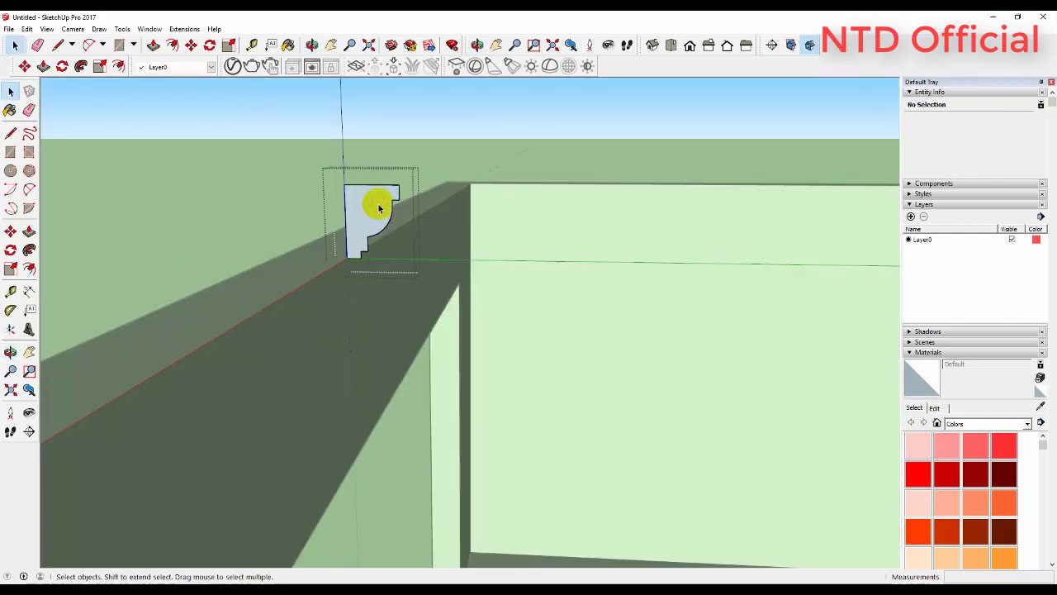
mouse_move(378, 207)
middle_down()
mouse_move(359, 203)
mouse_move(362, 216)
middle_up()
scroll(272, 238, down, 3)
scroll(265, 226, down, 3)
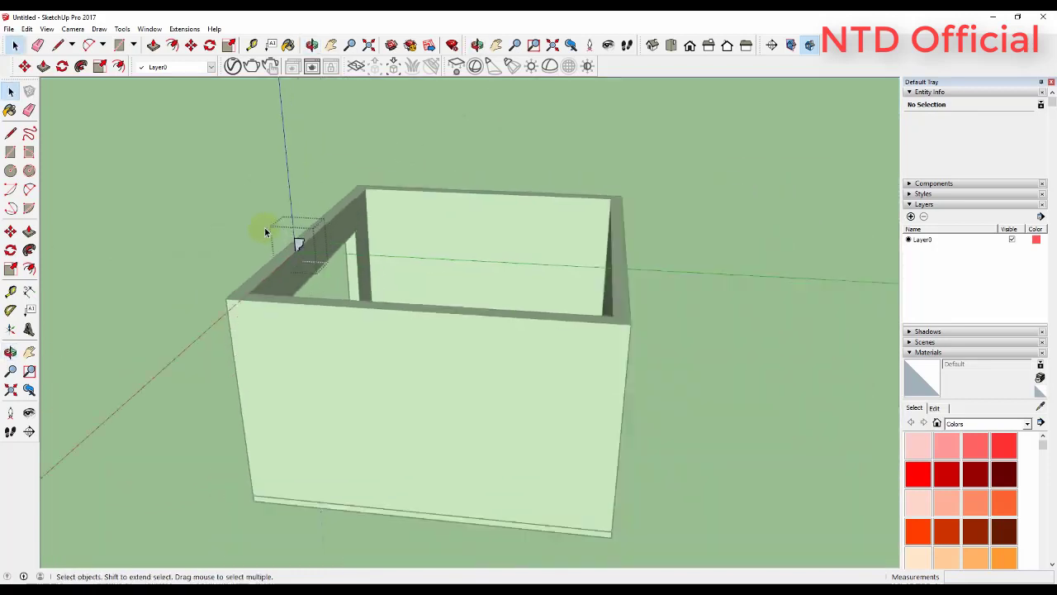
mouse_move(264, 226)
middle_down()
mouse_move(319, 239)
mouse_move(305, 271)
middle_up()
scroll(305, 267, up, 2)
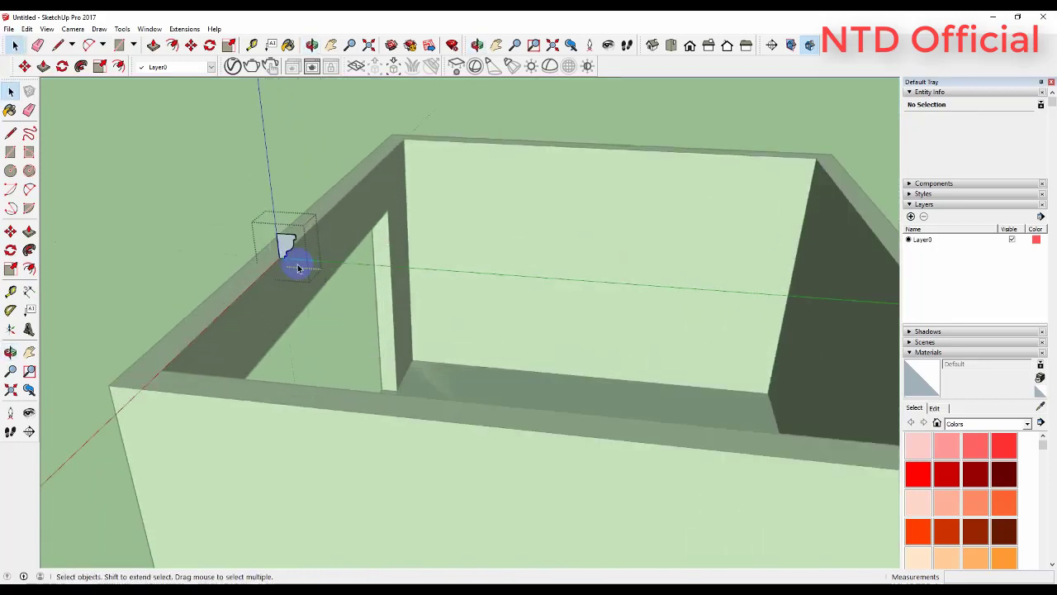
scroll(285, 271, up, 1)
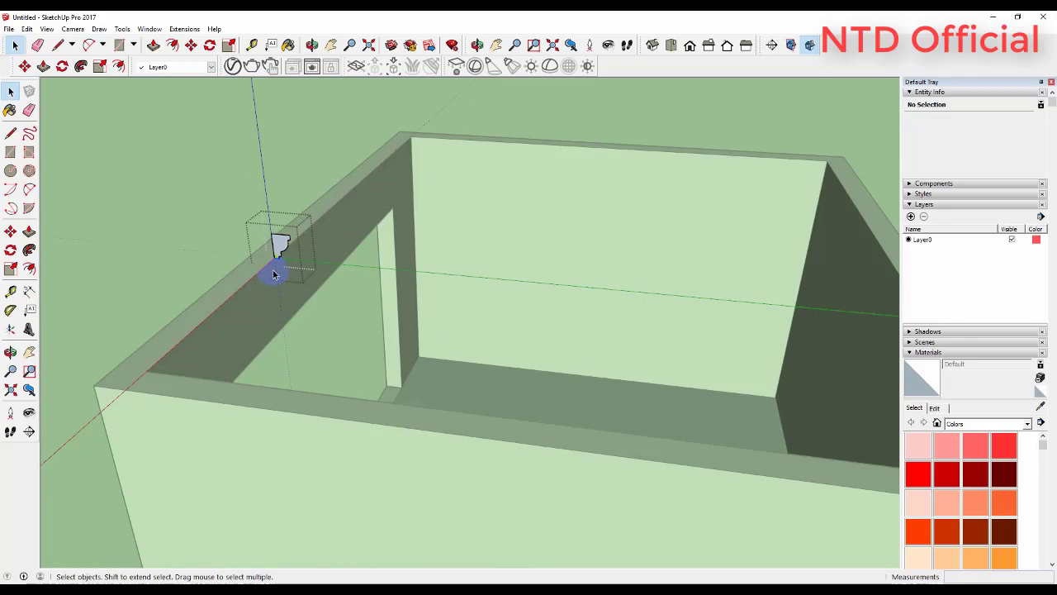
scroll(257, 259, down, 2)
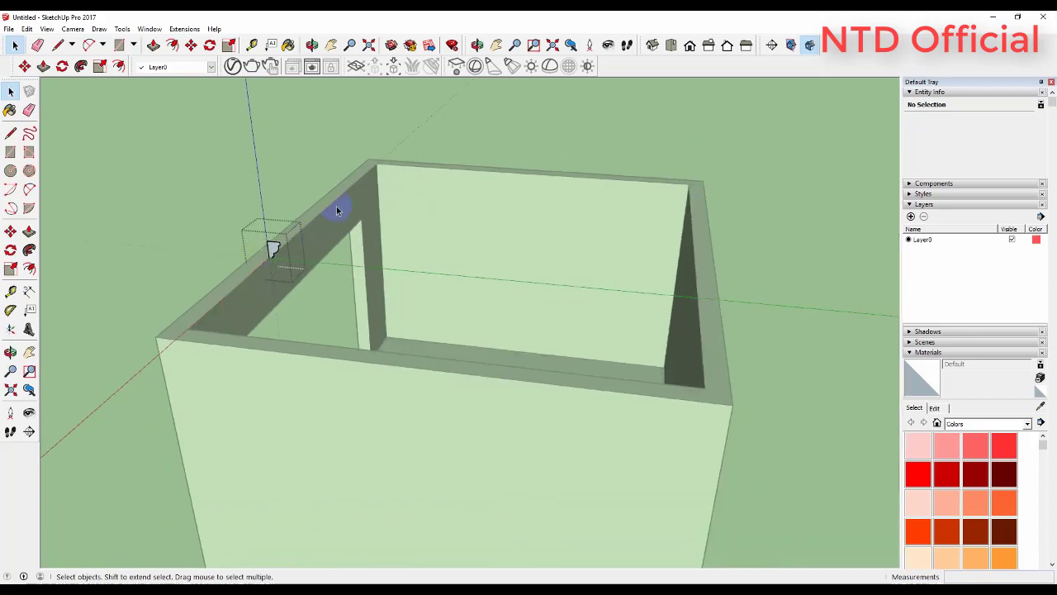
Draw a rectangle over the box's open top and delete its face, keeping the rim edges
key(r)
click(380, 160)
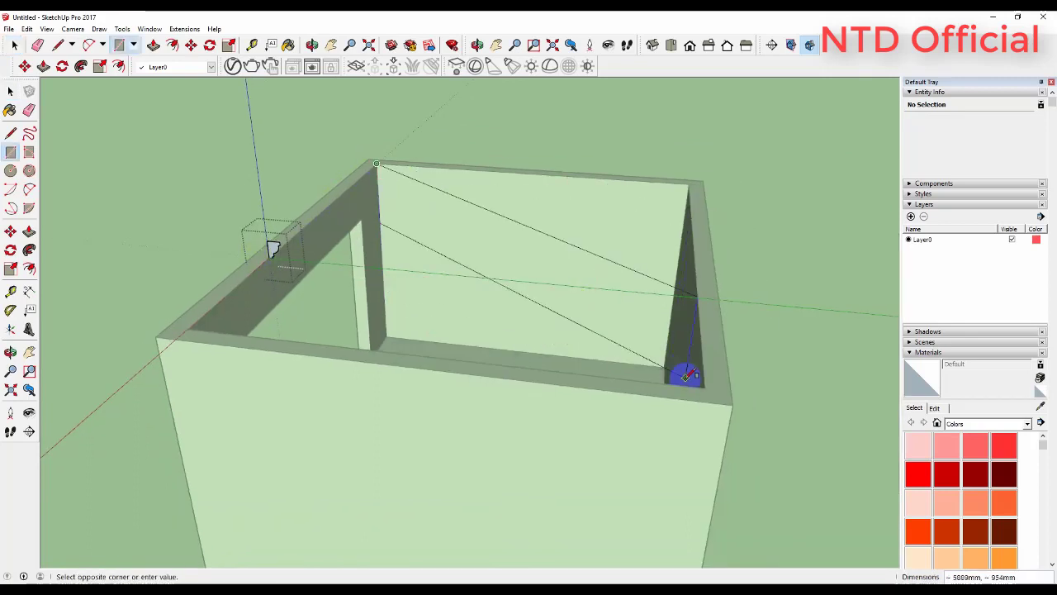
click(708, 383)
key(space)
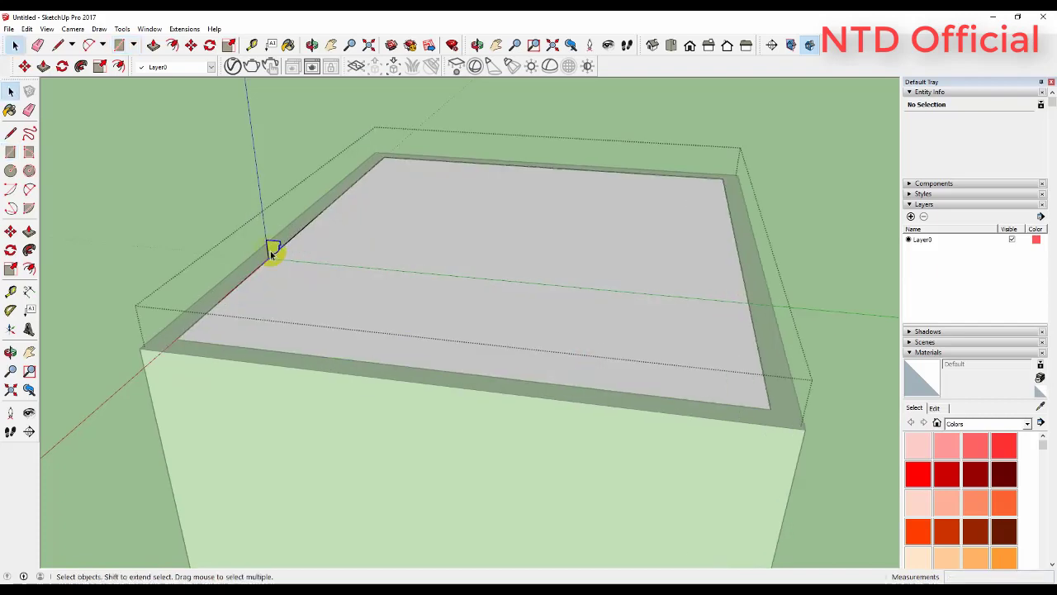
scroll(277, 246, up, 2)
click(389, 259)
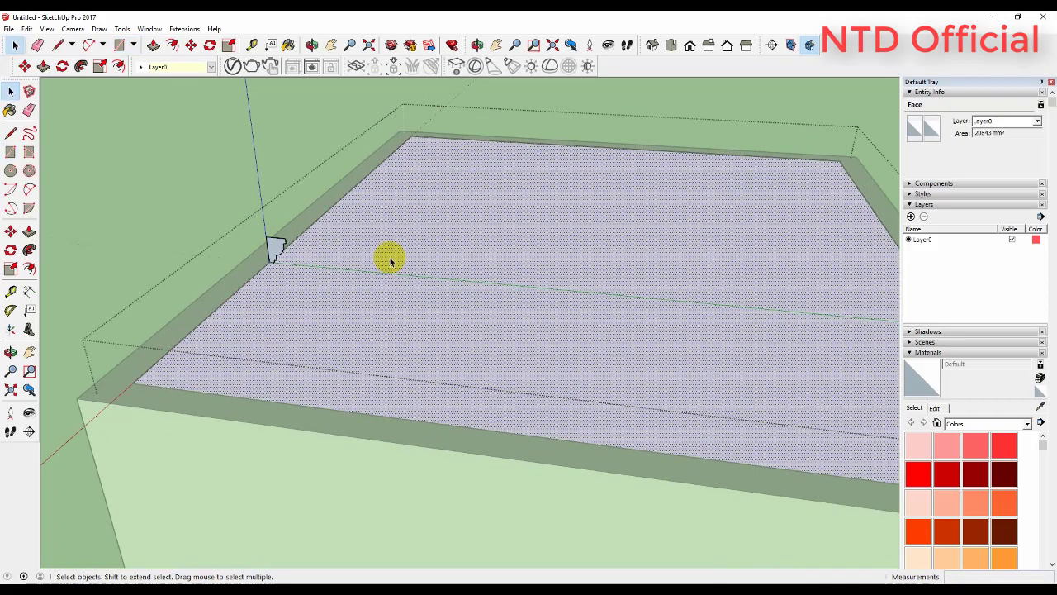
scroll(275, 247, down, 1)
scroll(349, 257, down, 1)
scroll(368, 262, down, 1)
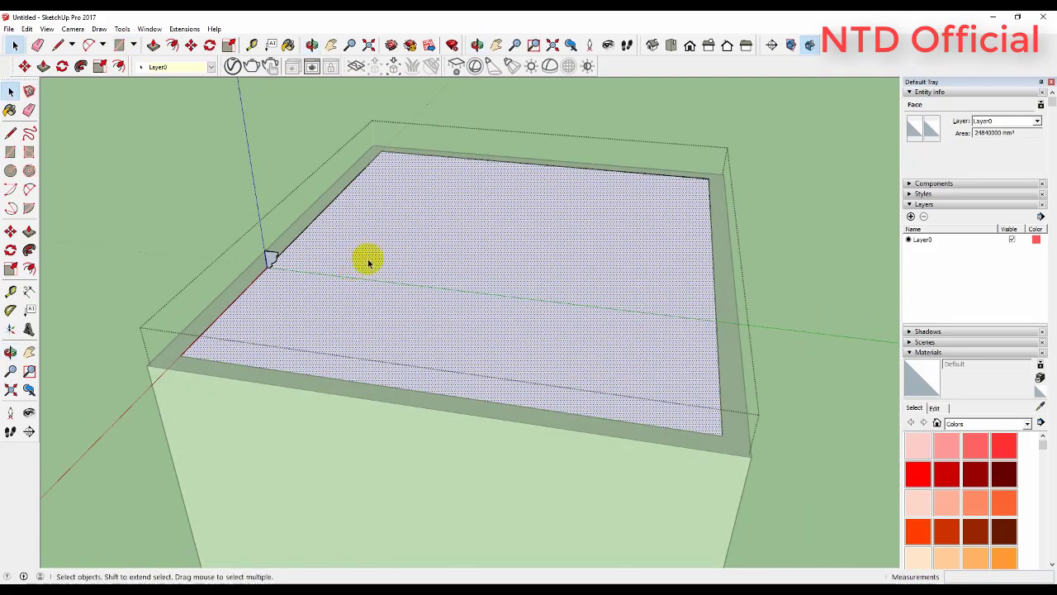
key(Delete)
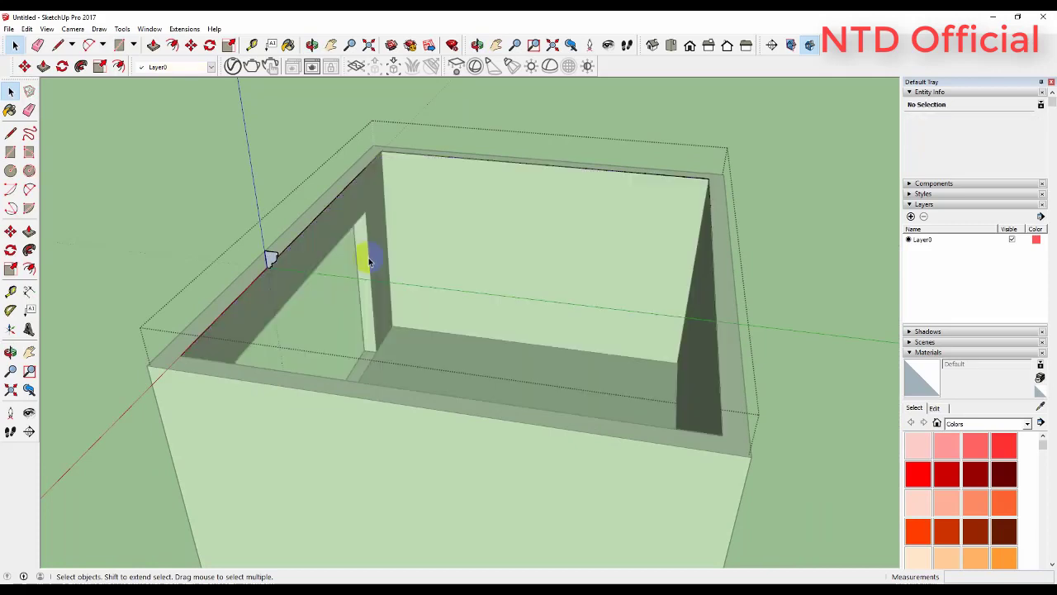
Sweep the moulding profile around the whole inner rim with Follow Me
click(30, 250)
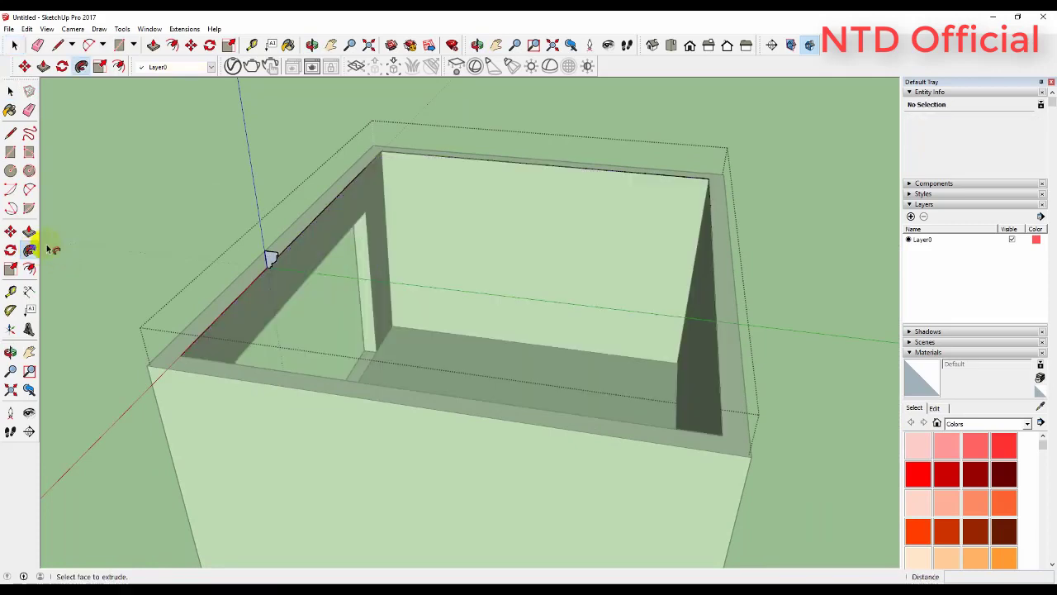
scroll(318, 239, up, 1)
drag(261, 267, 247, 325)
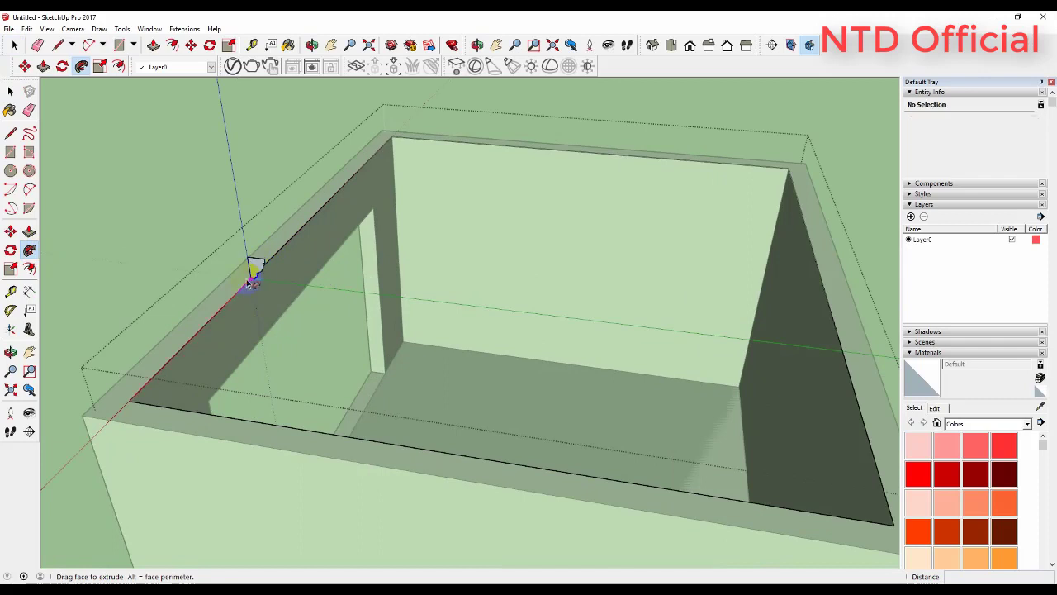
scroll(247, 325, down, 1)
scroll(248, 325, down, 1)
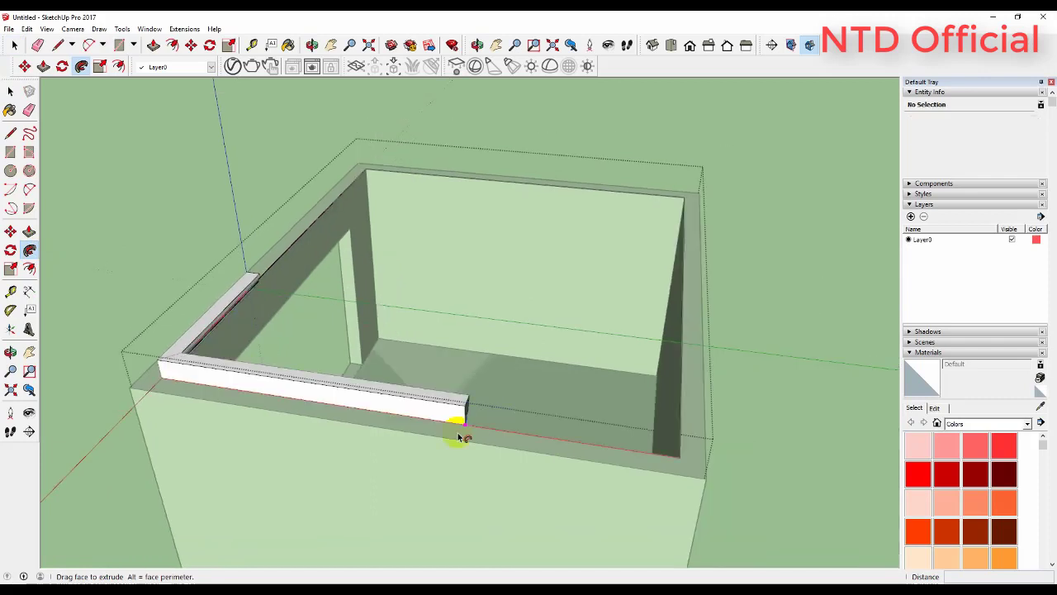
mouse_move(248, 325)
mouse_down()
mouse_move(677, 450)
mouse_move(678, 189)
mouse_move(368, 174)
mouse_move(290, 283)
mouse_move(259, 274)
mouse_up()
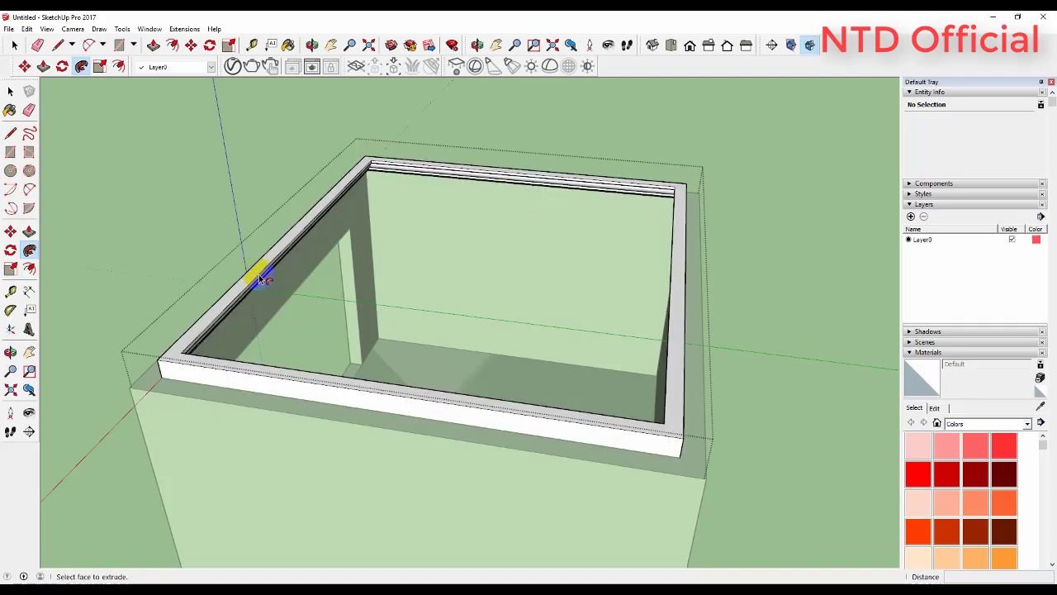
key(space)
Inspect the crown-moulding corner up close, then zoom extents to a perspective view
scroll(276, 267, up, 3)
middle_drag(275, 267, 195, 217)
scroll(196, 217, up, 2)
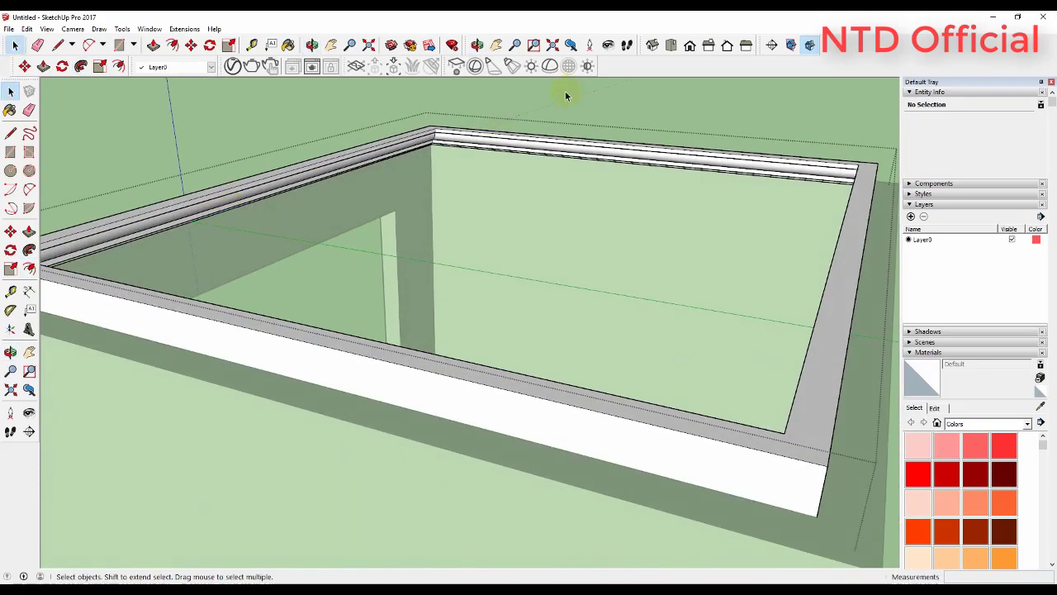
scroll(432, 135, up, 3)
scroll(439, 135, up, 2)
mouse_move(438, 135)
middle_down()
mouse_move(449, 111)
mouse_move(463, 161)
mouse_move(451, 99)
mouse_move(418, 95)
middle_up()
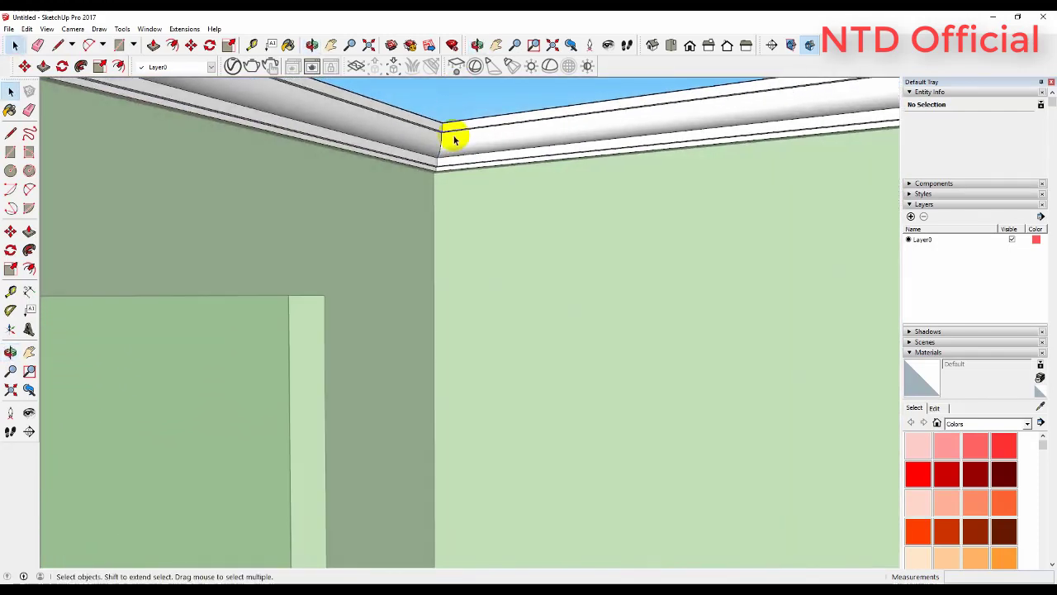
mouse_move(454, 139)
middle_down()
mouse_move(403, 146)
mouse_move(373, 130)
mouse_move(453, 106)
mouse_move(496, 163)
mouse_move(455, 129)
mouse_move(467, 144)
mouse_move(512, 111)
mouse_move(395, 175)
mouse_move(398, 118)
middle_up()
scroll(392, 172, up, 2)
scroll(386, 168, up, 3)
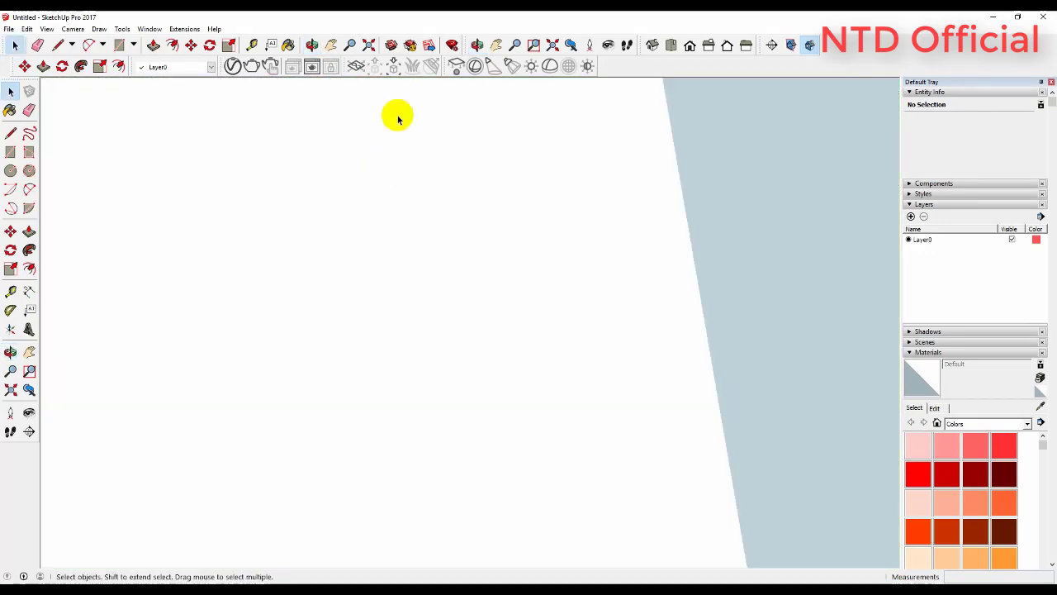
click(556, 44)
mouse_move(542, 253)
middle_down()
mouse_move(423, 282)
mouse_move(432, 246)
mouse_move(233, 224)
mouse_move(158, 179)
mouse_move(379, 274)
middle_up()
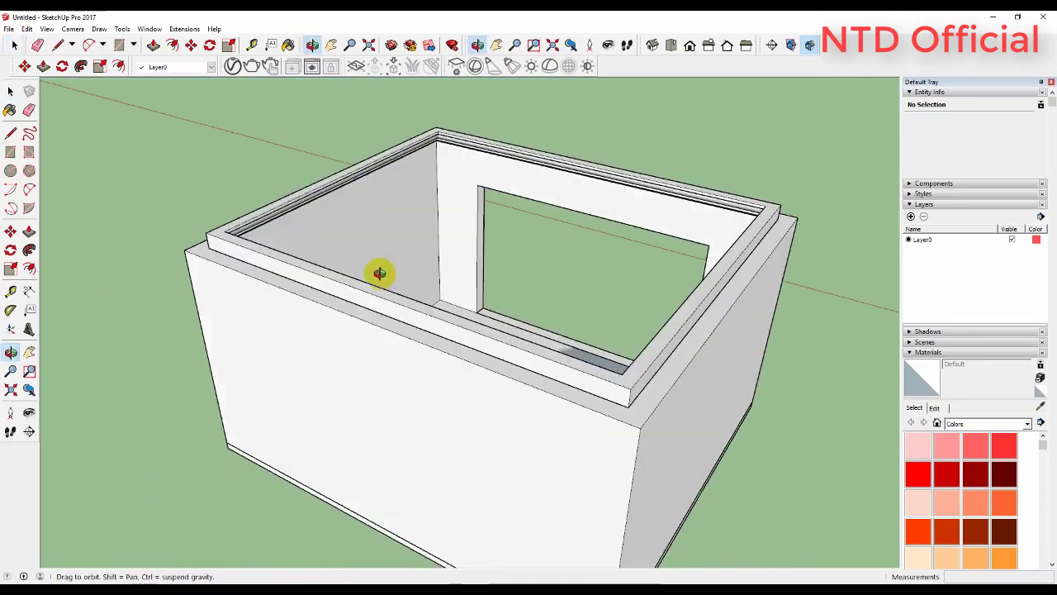
Look down into the box and select the crown moulding group
mouse_move(379, 273)
mouse_down()
mouse_move(184, 206)
mouse_move(179, 156)
mouse_move(391, 286)
mouse_move(267, 323)
mouse_up()
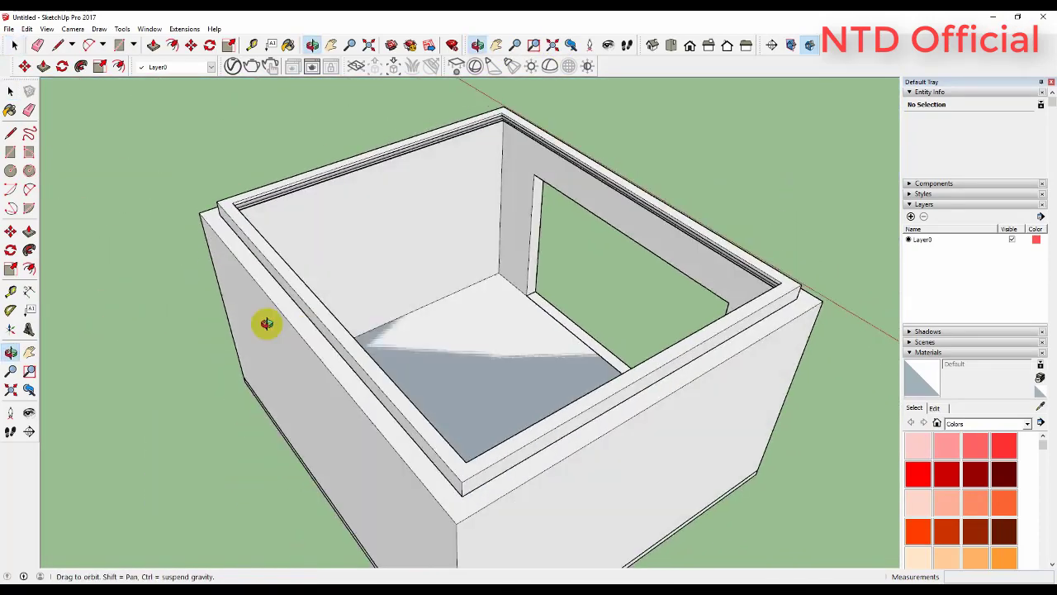
scroll(229, 205, up, 3)
scroll(229, 210, up, 2)
scroll(336, 209, up, 2)
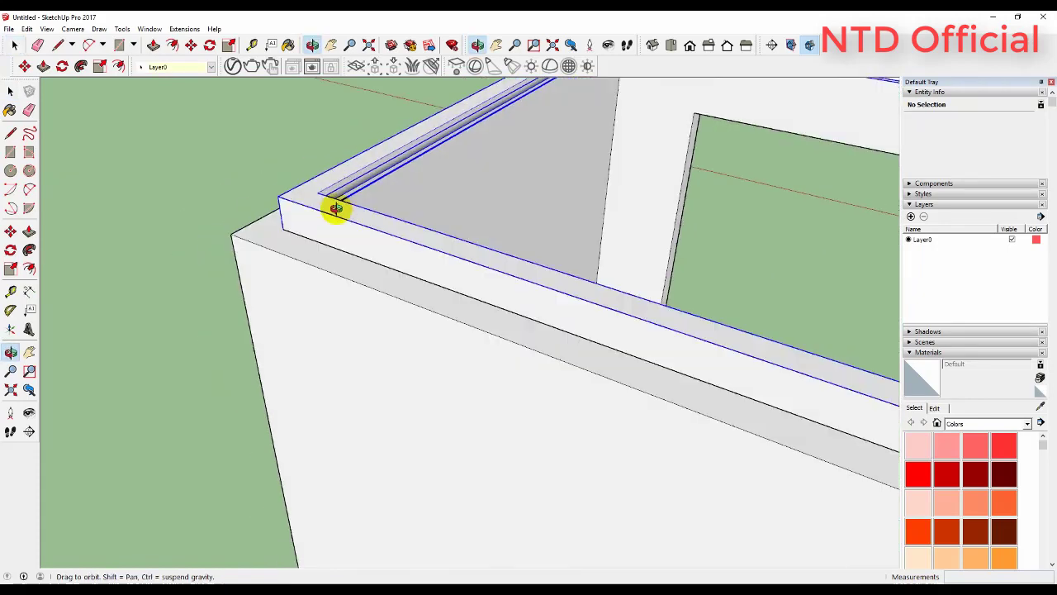
key(space)
click(339, 207)
mouse_move(342, 208)
middle_down()
mouse_move(299, 218)
mouse_move(341, 177)
middle_up()
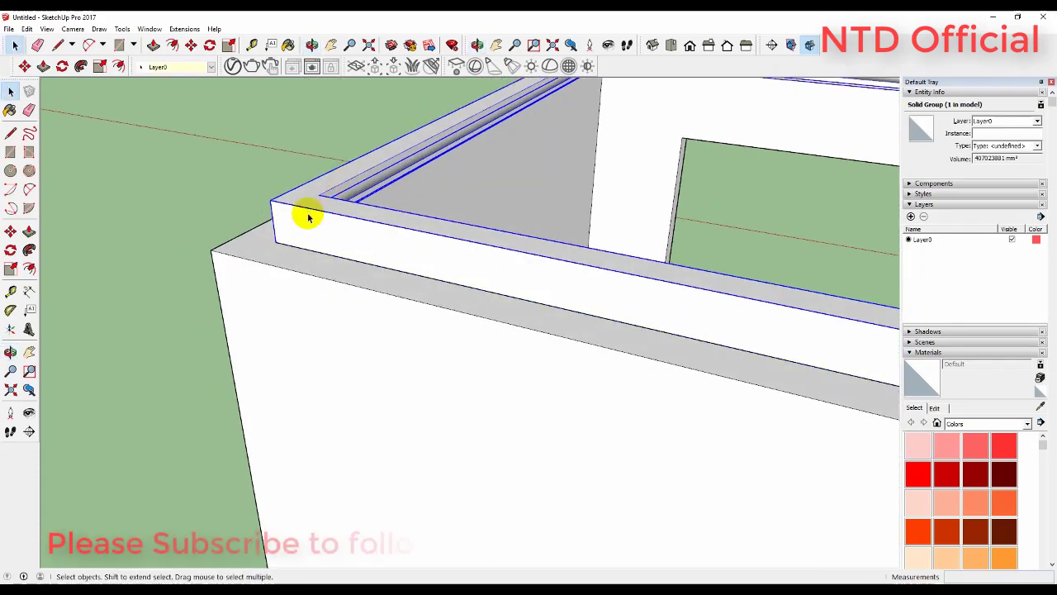
Move the moulding down about 161 mm so it sits flush inside the wall tops
key(m)
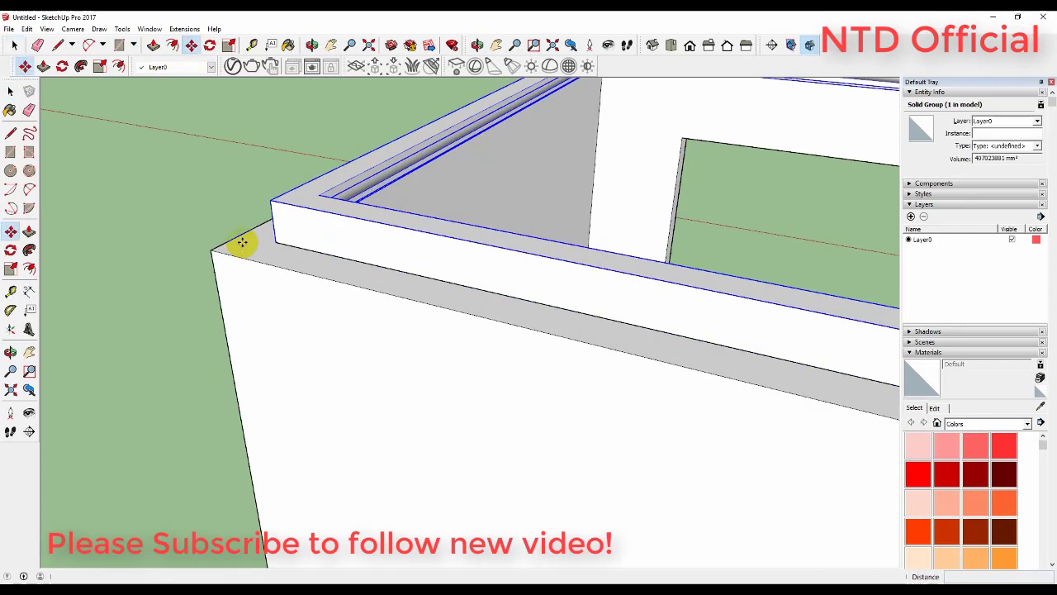
click(272, 202)
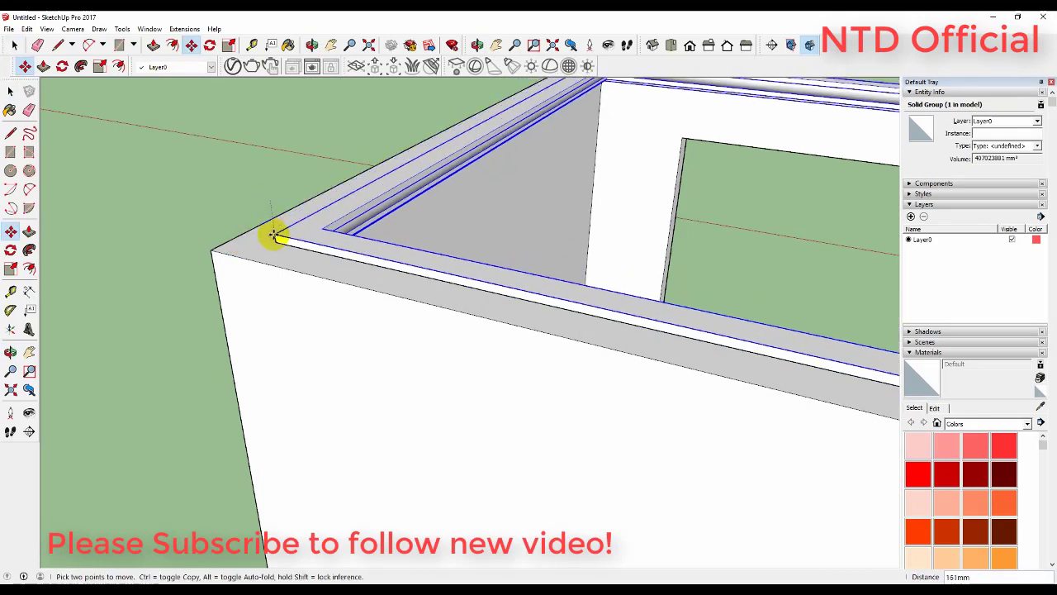
key(space)
scroll(135, 228, down, 5)
middle_drag(135, 229, 213, 231)
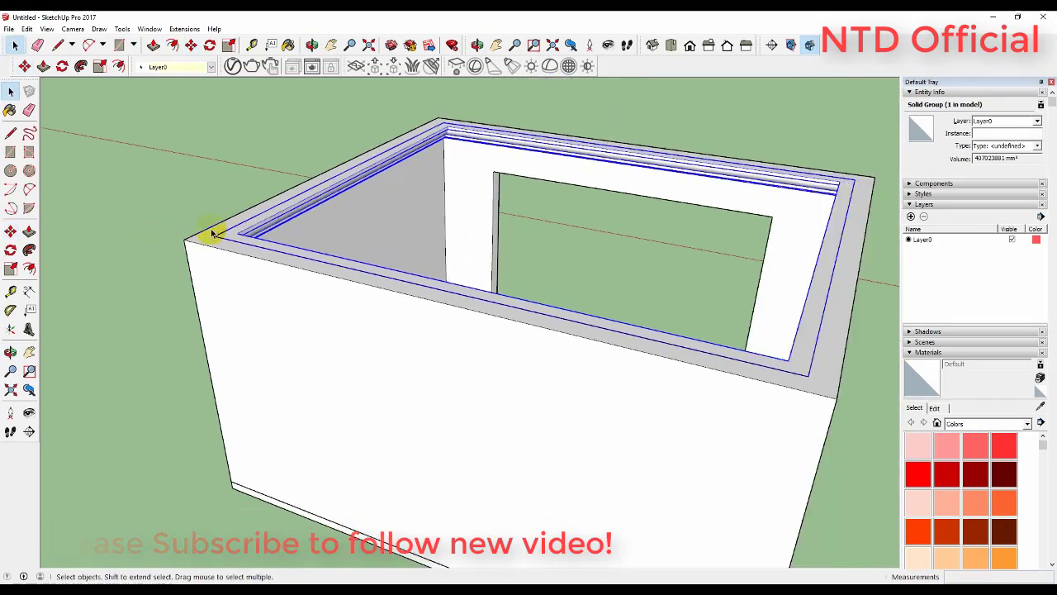
middle_drag(639, 222, 666, 190)
scroll(666, 190, up, 5)
Zoom and orbit inside the room to inspect the crown molding on the inner wall
scroll(781, 262, up, 3)
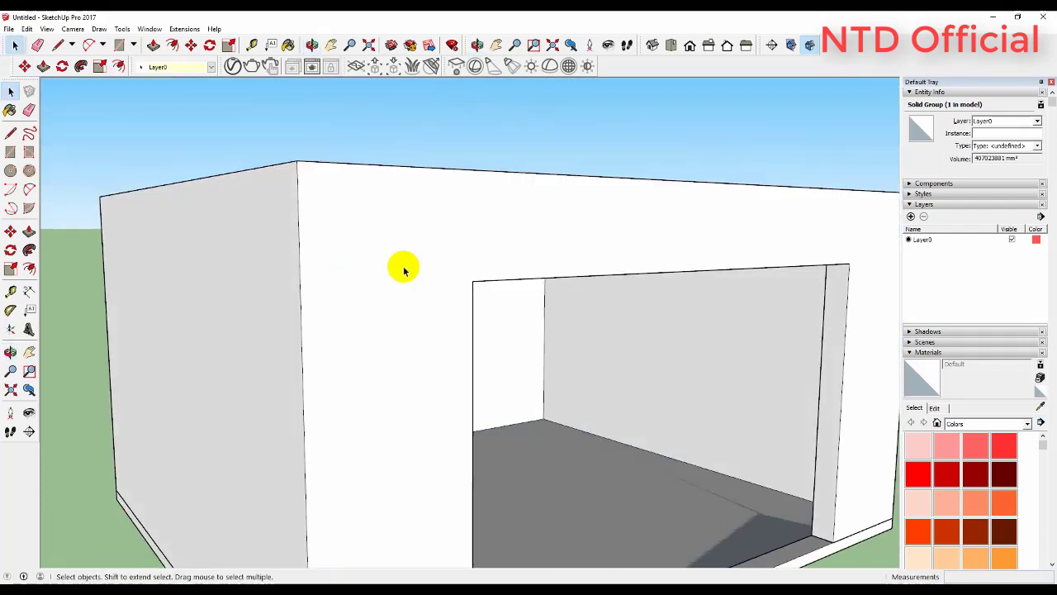
middle_drag(401, 267, 527, 245)
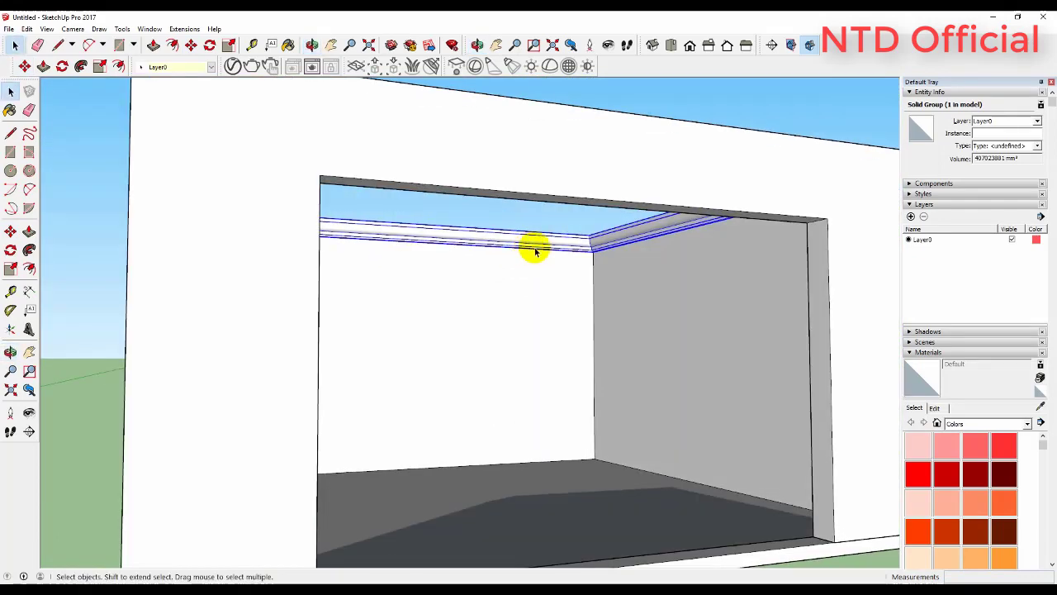
scroll(537, 248, up, 5)
scroll(529, 222, down, 4)
mouse_move(529, 222)
middle_down()
mouse_move(523, 230)
mouse_move(514, 190)
middle_up()
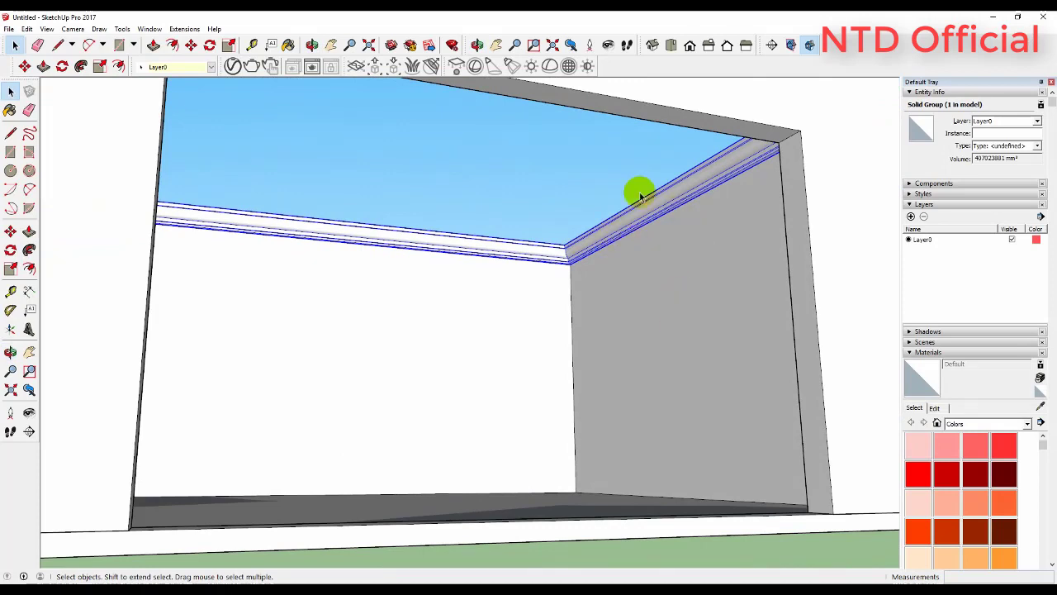
Deselect the molding group and zoom out to see the whole box from outside
click(578, 169)
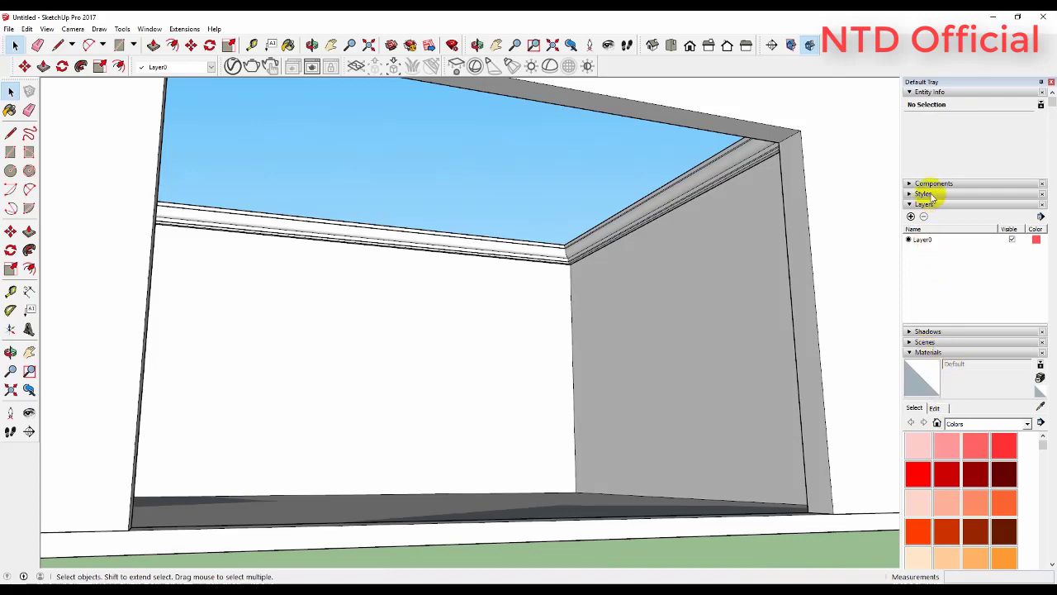
scroll(591, 299, down, 5)
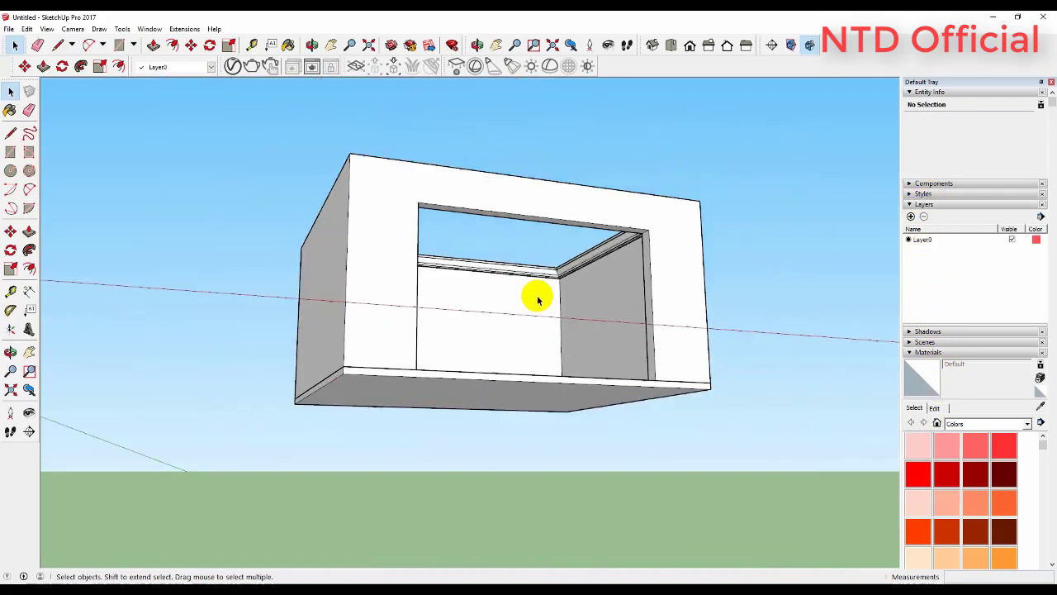
mouse_move(538, 295)
middle_down()
mouse_move(538, 349)
mouse_move(571, 353)
middle_up()
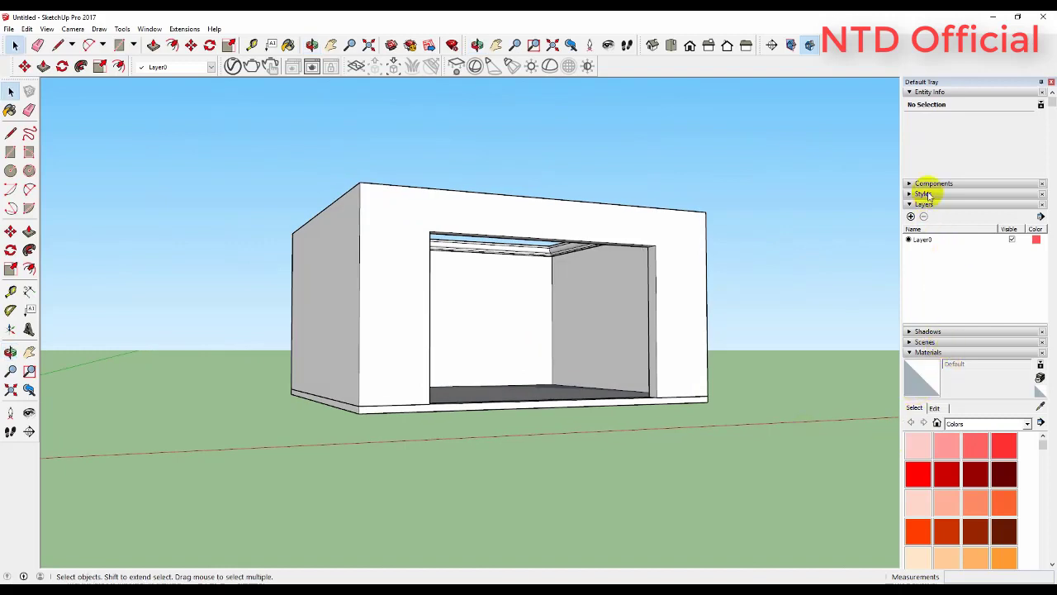
Switch the Materials library to Colors-Named and scroll through its blue and purple swatches
click(966, 424)
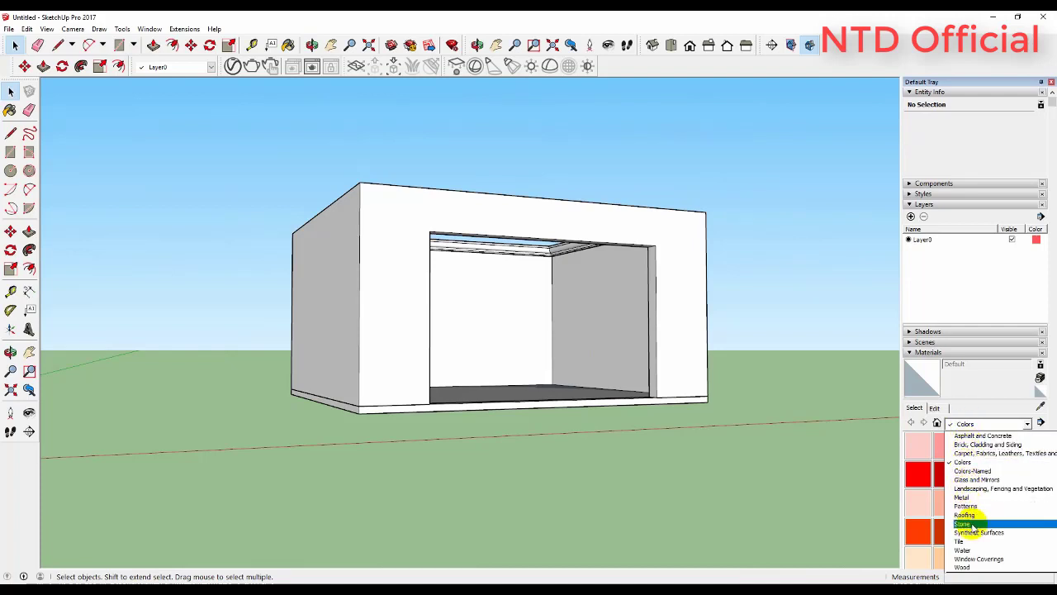
click(965, 471)
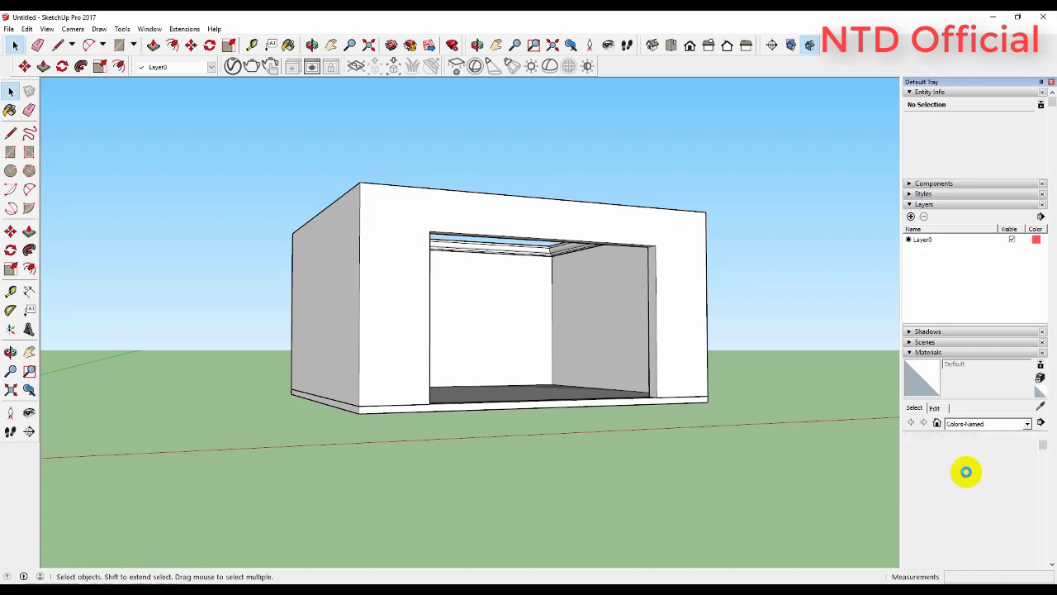
scroll(966, 472, down, 3)
scroll(966, 475, down, 3)
scroll(967, 479, down, 3)
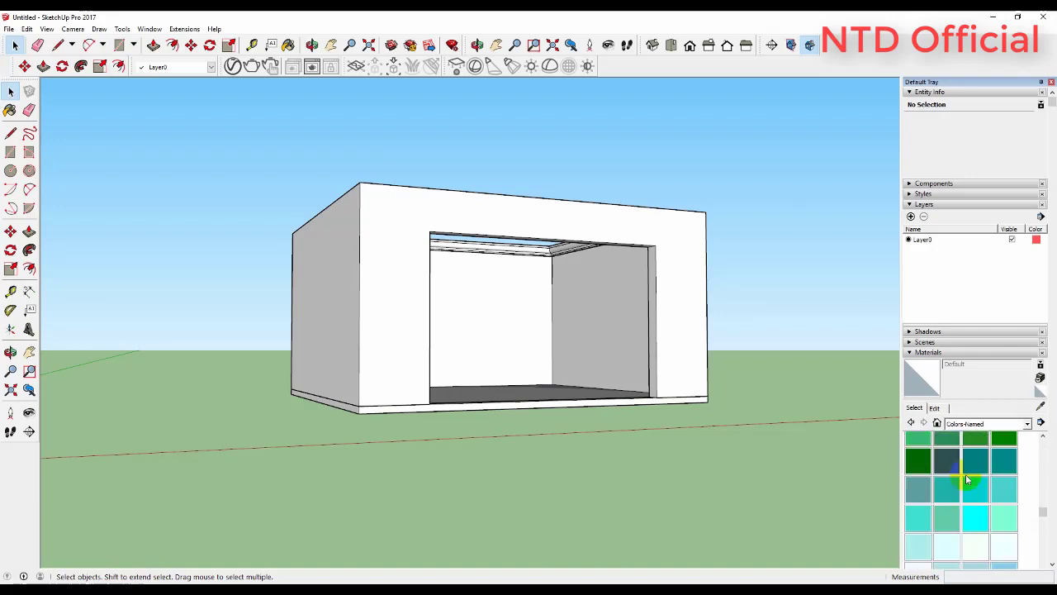
scroll(967, 479, down, 2)
scroll(967, 479, down, 2)
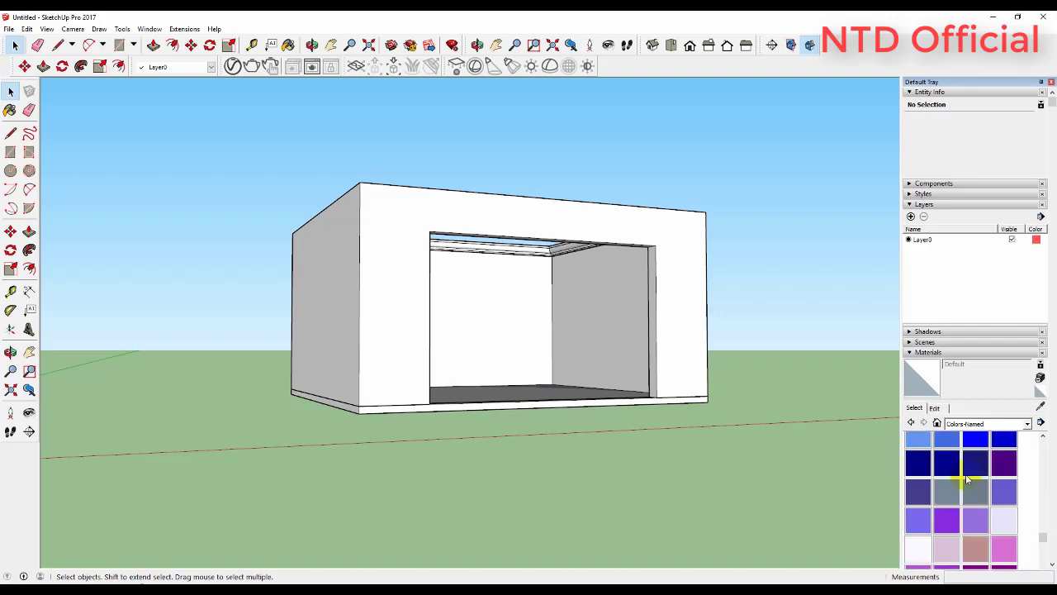
scroll(966, 476, down, 2)
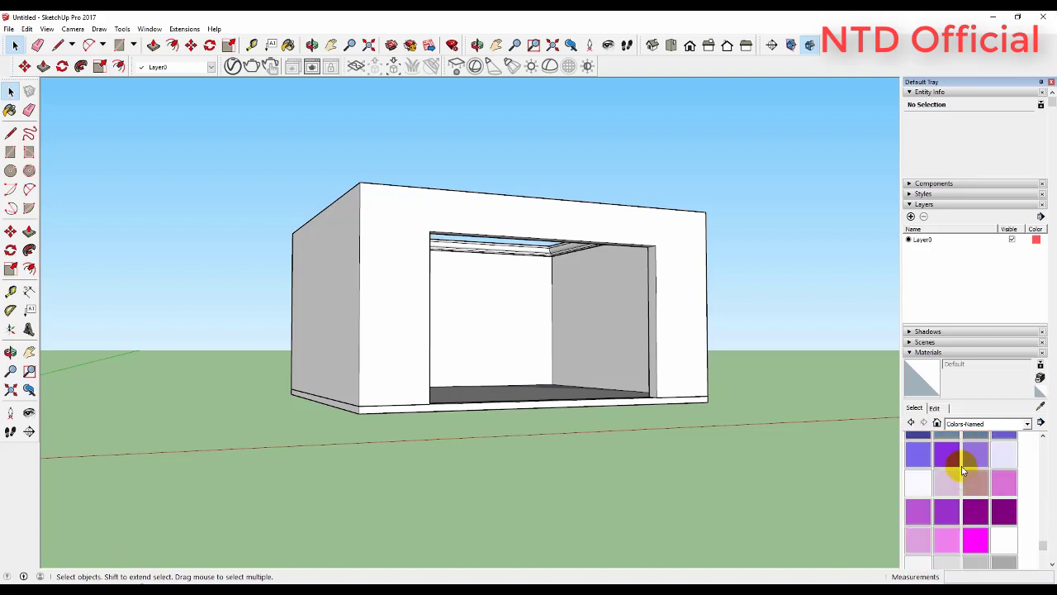
scroll(962, 472, up, 1)
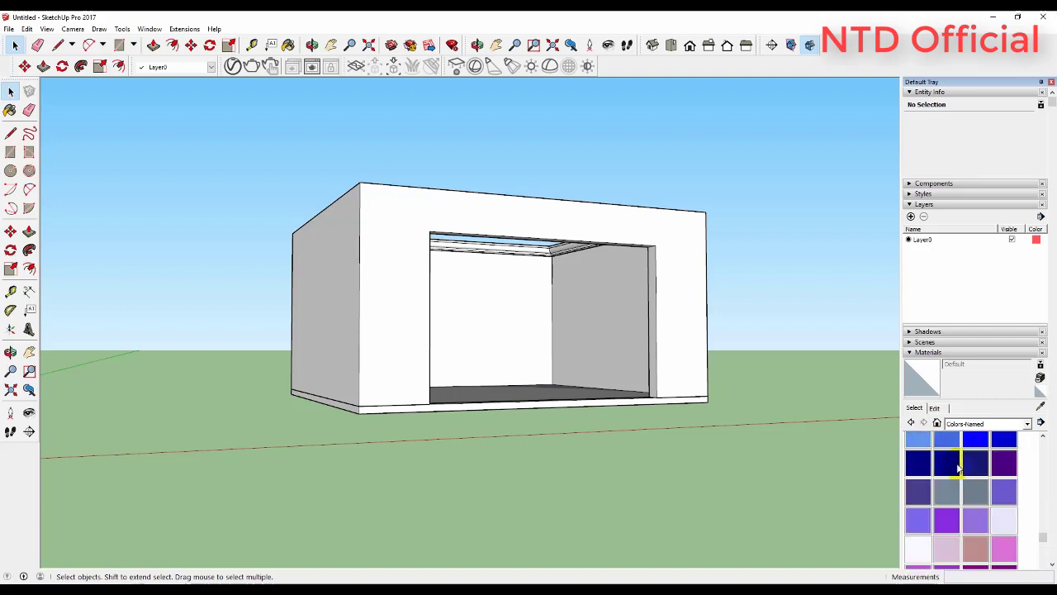
Paint the whole box with the 0099_LightSteelBlue colour, then return to the Select tool
scroll(958, 468, up, 2)
click(977, 477)
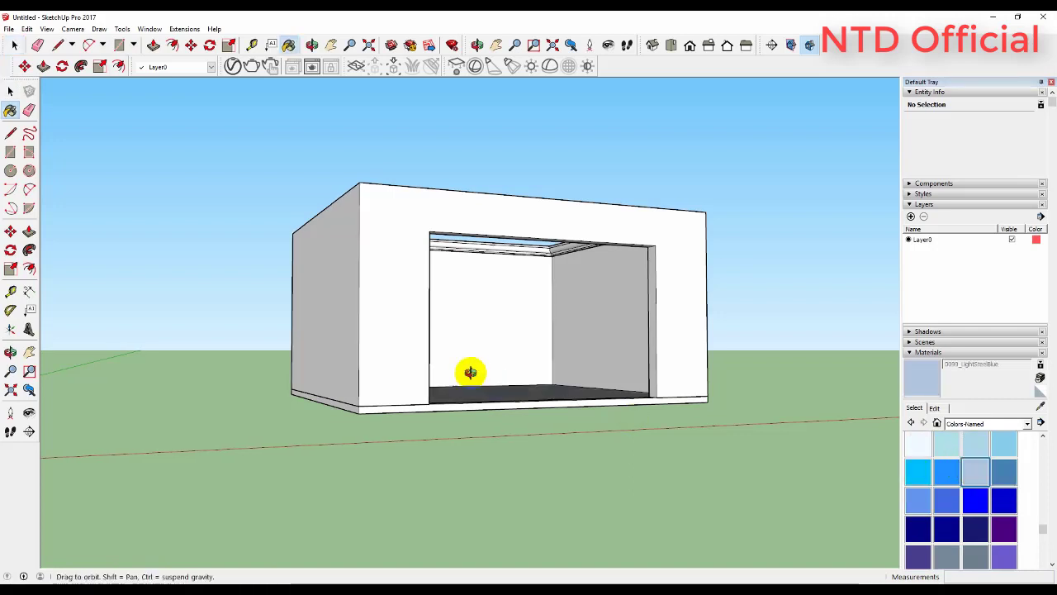
middle_drag(472, 371, 493, 352)
click(505, 333)
key(space)
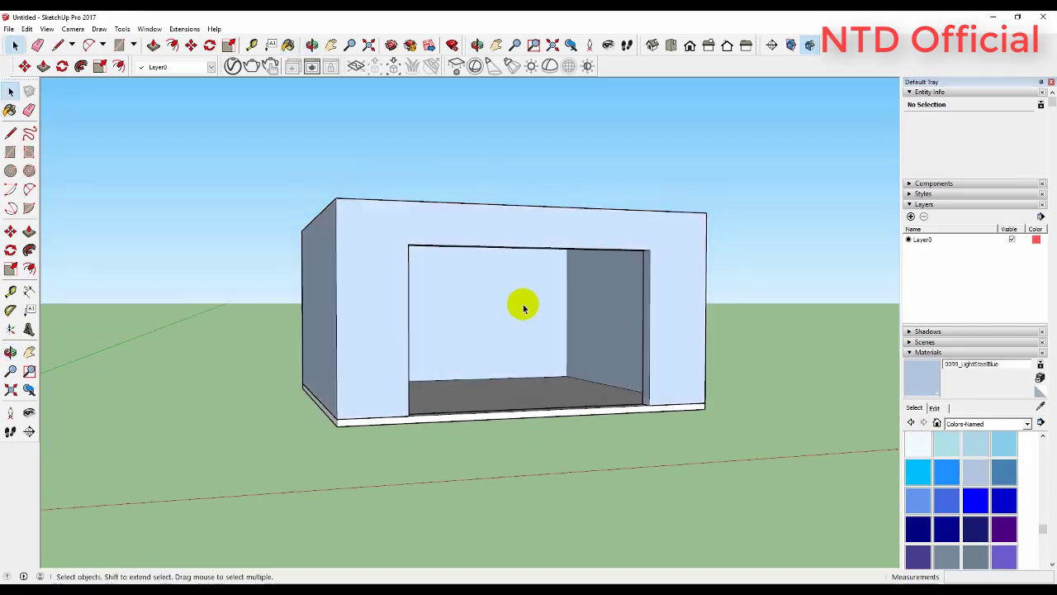
Check the View menu without changing anything and orbit in closer around the box
mouse_move(521, 300)
middle_down()
mouse_move(415, 261)
mouse_move(455, 302)
mouse_move(389, 130)
mouse_move(429, 292)
mouse_move(397, 241)
mouse_move(401, 319)
mouse_move(418, 344)
mouse_move(470, 344)
mouse_move(388, 268)
middle_up()
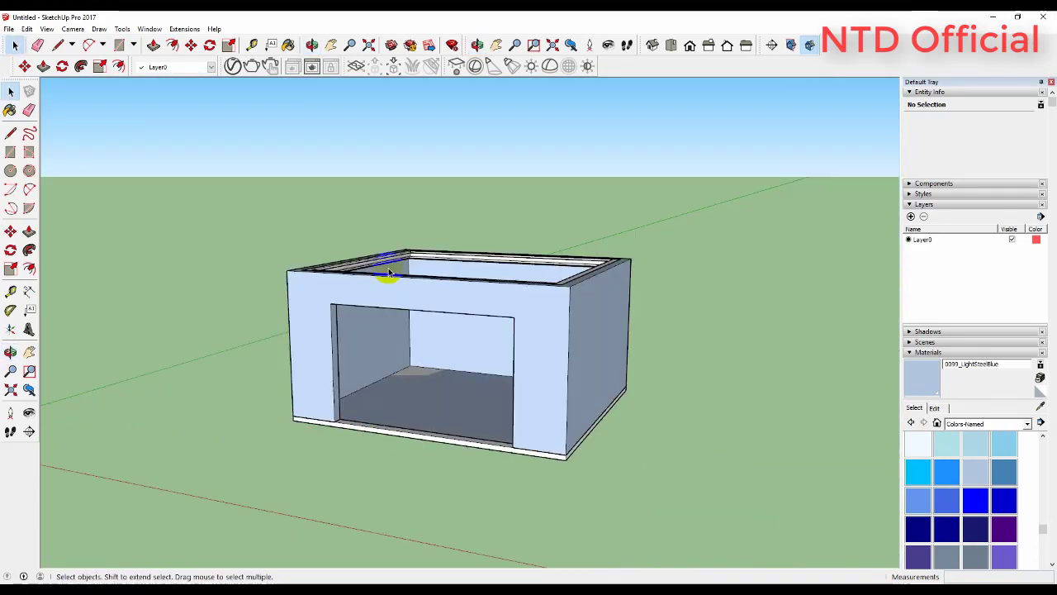
click(50, 29)
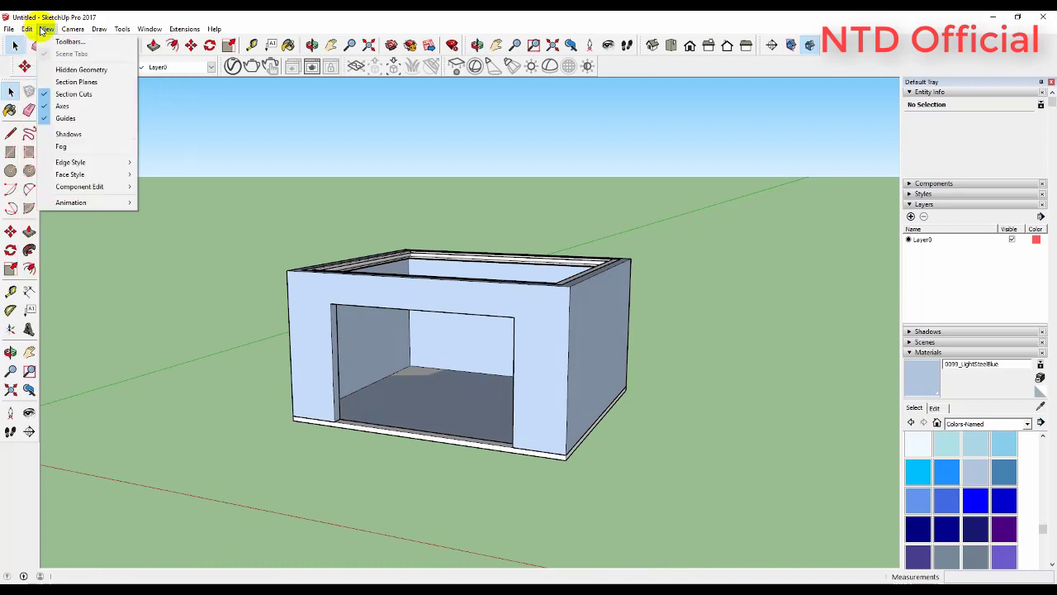
click(382, 228)
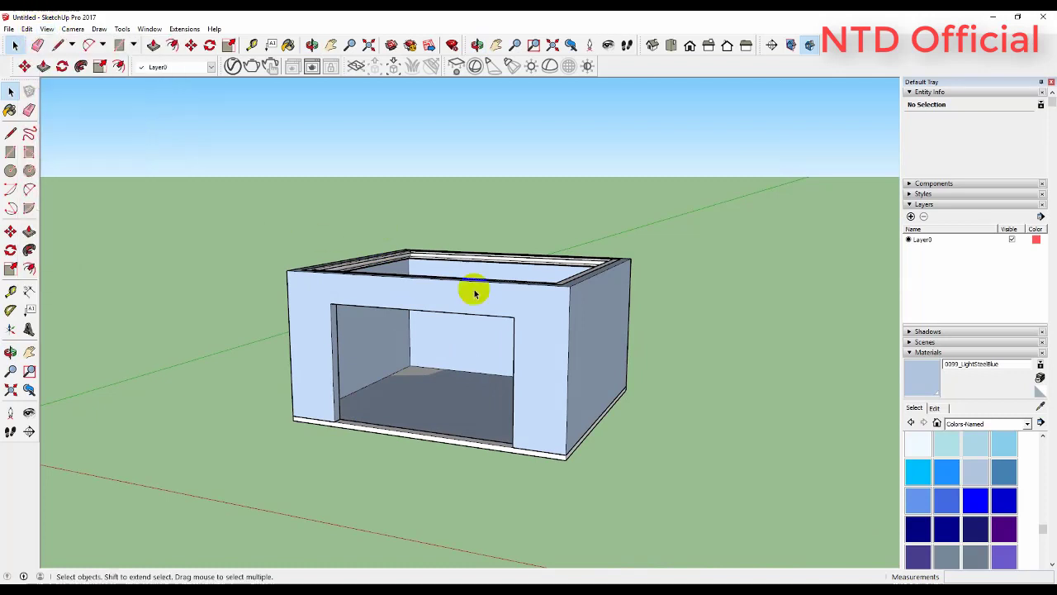
mouse_move(473, 475)
middle_down()
mouse_move(441, 455)
mouse_move(448, 465)
middle_up()
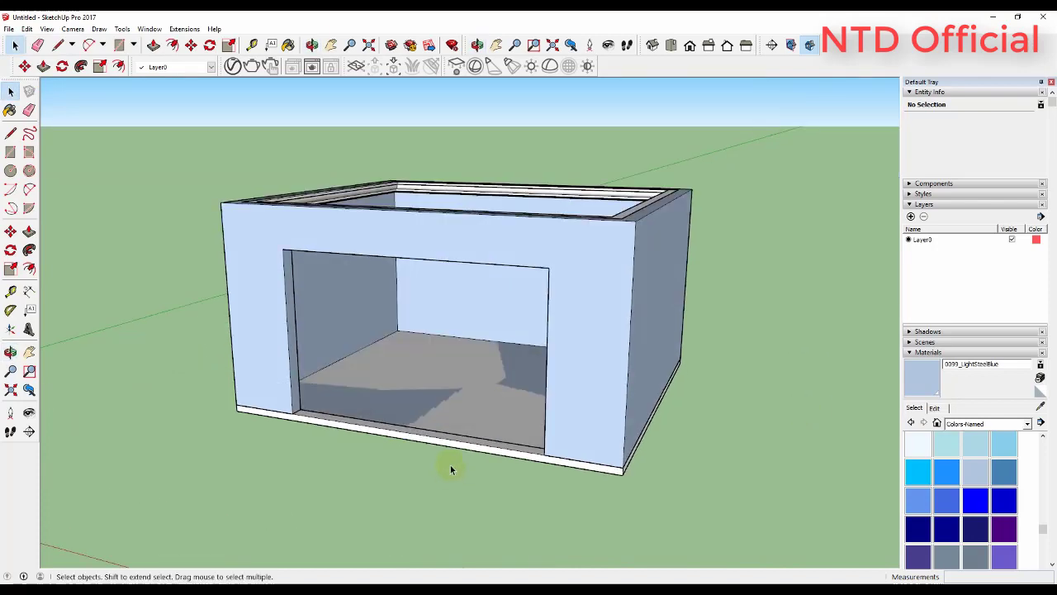
scroll(449, 429, up, 3)
middle_drag(448, 421, 479, 454)
Turn X-ray on to select the interior floor face, then turn X-ray off and clear the selection
key(alt+x)
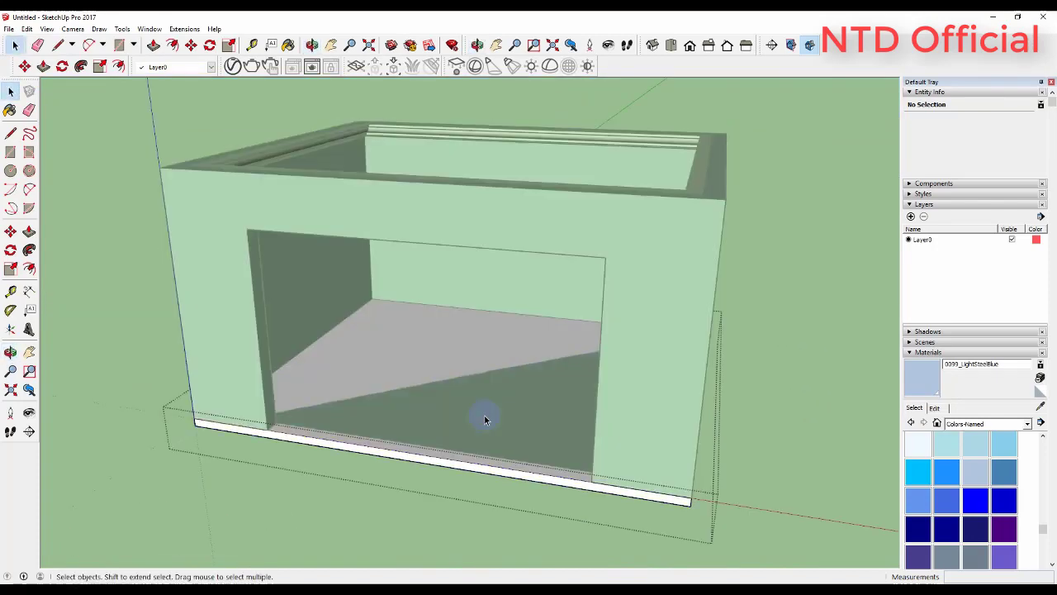
scroll(408, 418, up, 3)
click(418, 405)
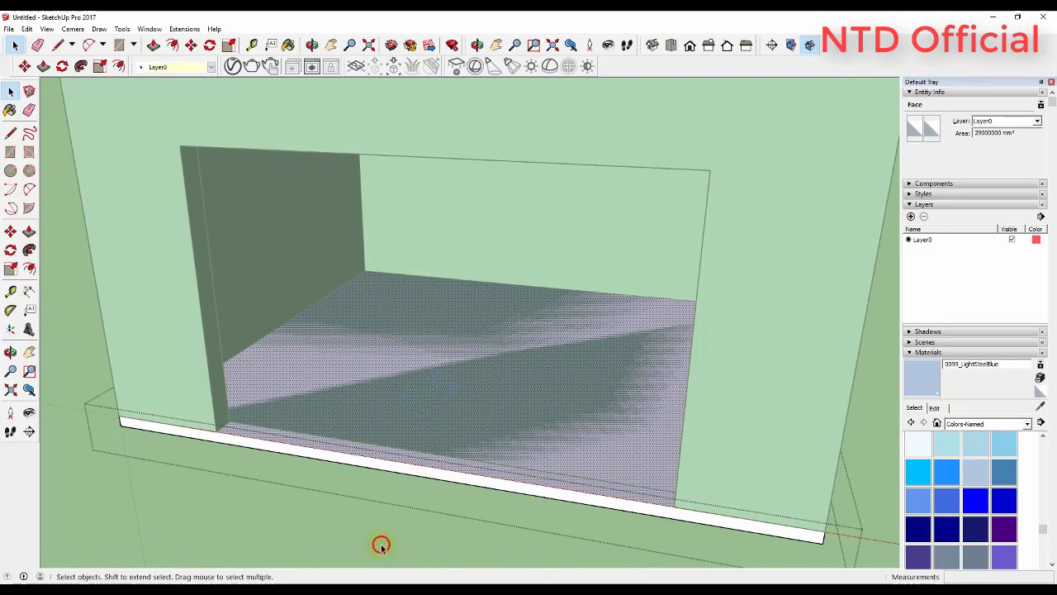
key(alt+x)
key(Escape)
Select the floor inside the box group, then exit the group and view the box from above
click(418, 372)
mouse_move(499, 371)
middle_down()
mouse_move(540, 374)
mouse_move(595, 338)
mouse_move(633, 370)
middle_up()
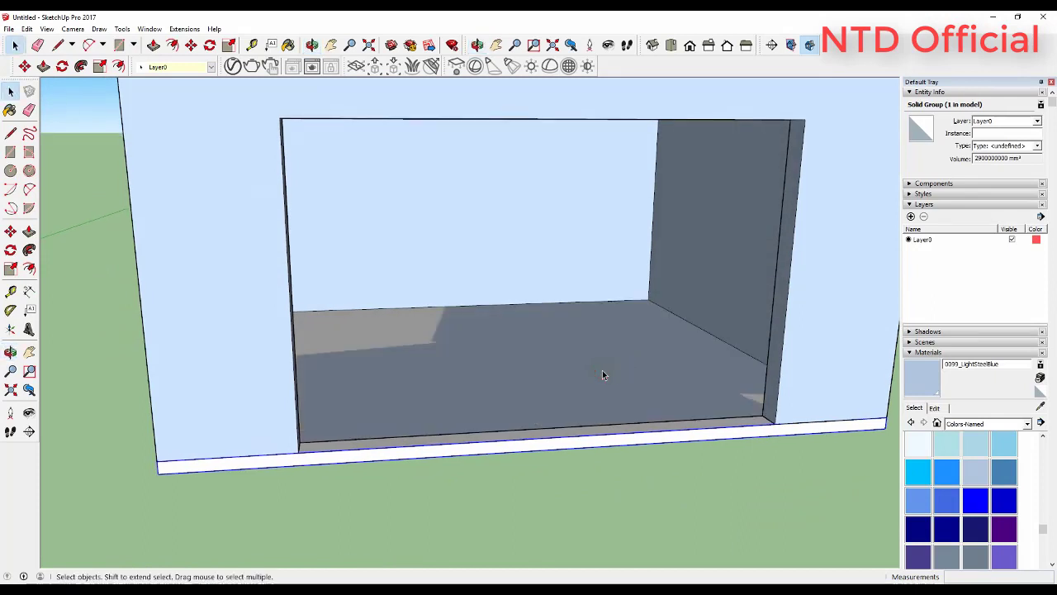
double_click(811, 372)
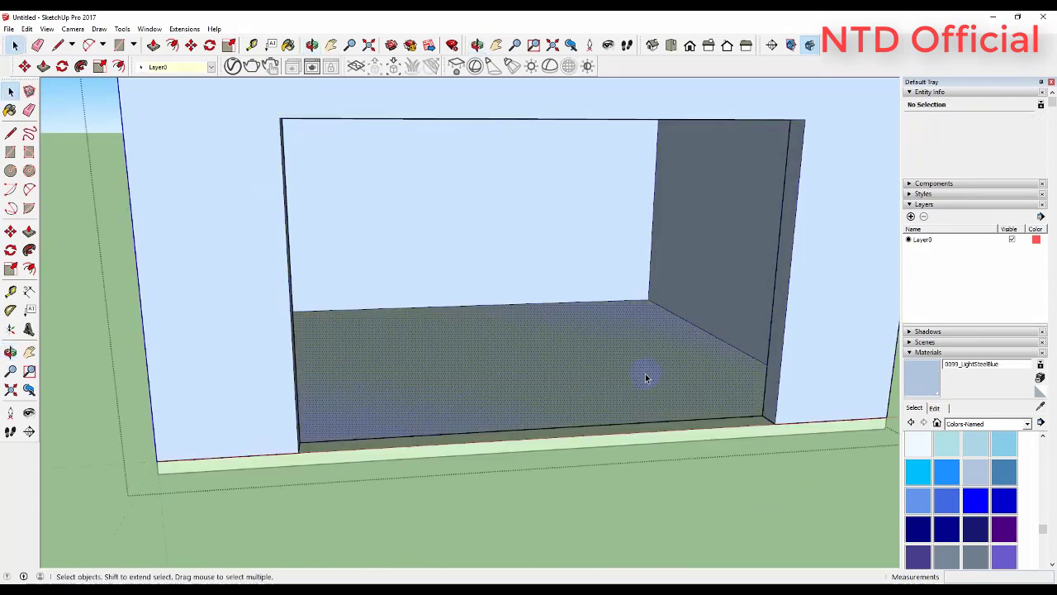
click(647, 378)
click(762, 527)
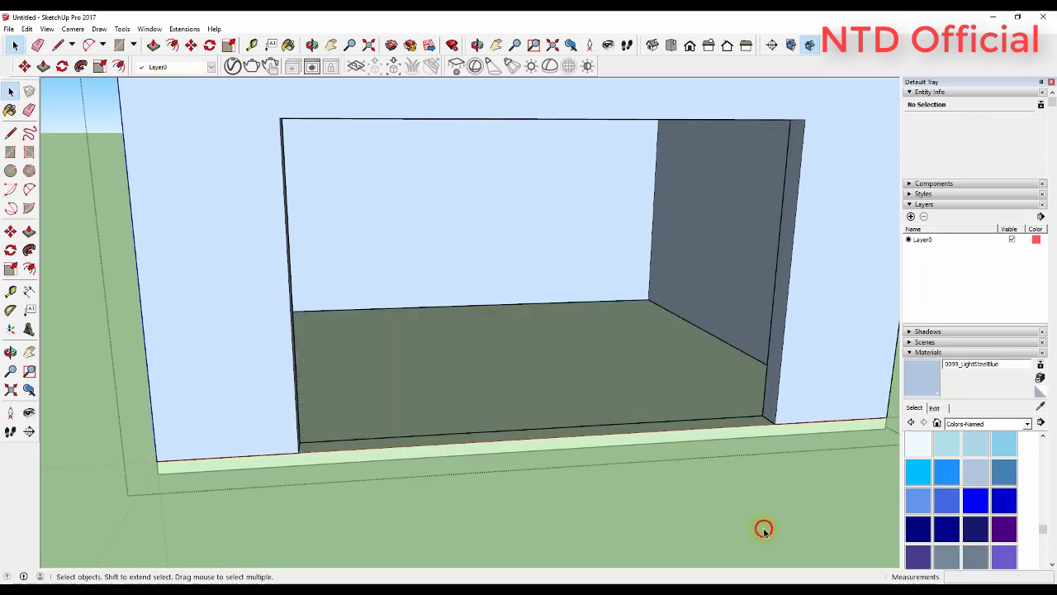
scroll(502, 379, down, 3)
middle_drag(501, 379, 342, 420)
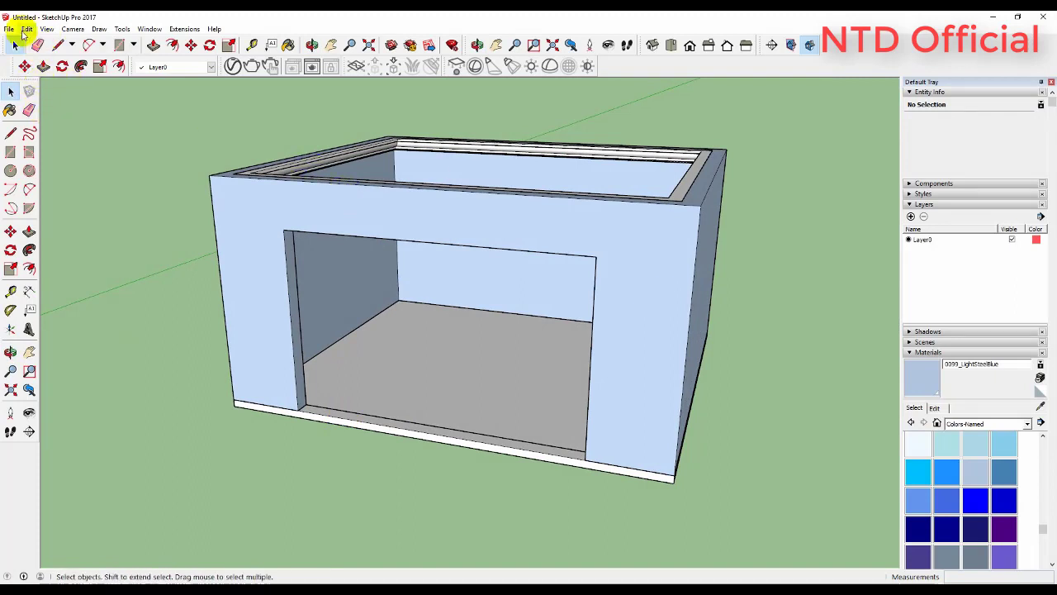
Unhide all geometry to restore the lid, then orbit down to eye level facing the opening
click(28, 29)
mouse_move(99, 187)
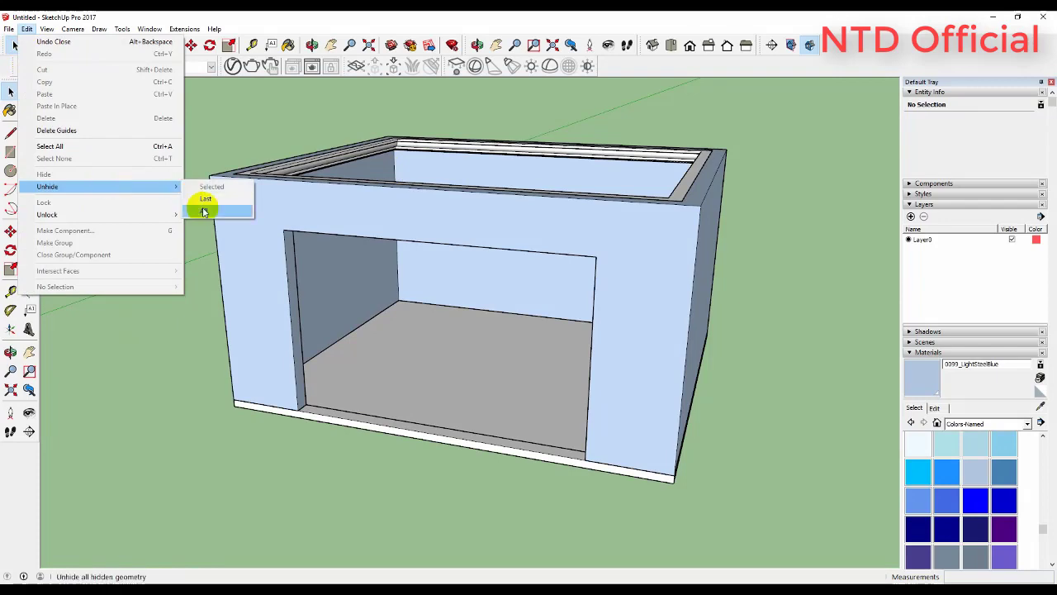
click(203, 210)
mouse_move(535, 235)
middle_down()
mouse_move(419, 283)
mouse_move(436, 165)
middle_up()
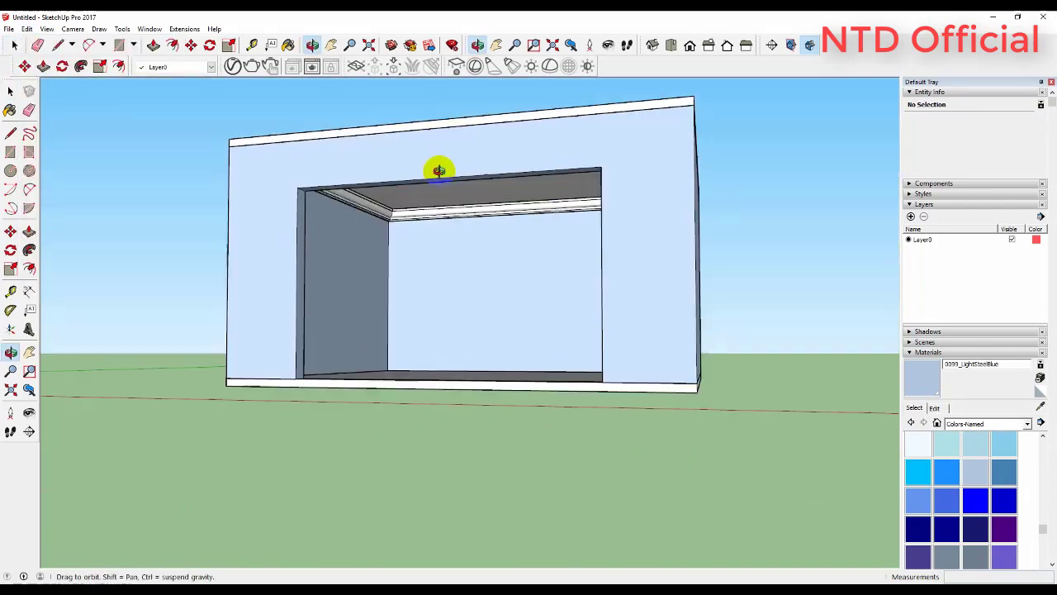
scroll(422, 178, up, 2)
scroll(396, 206, up, 3)
scroll(388, 222, up, 2)
scroll(389, 205, down, 3)
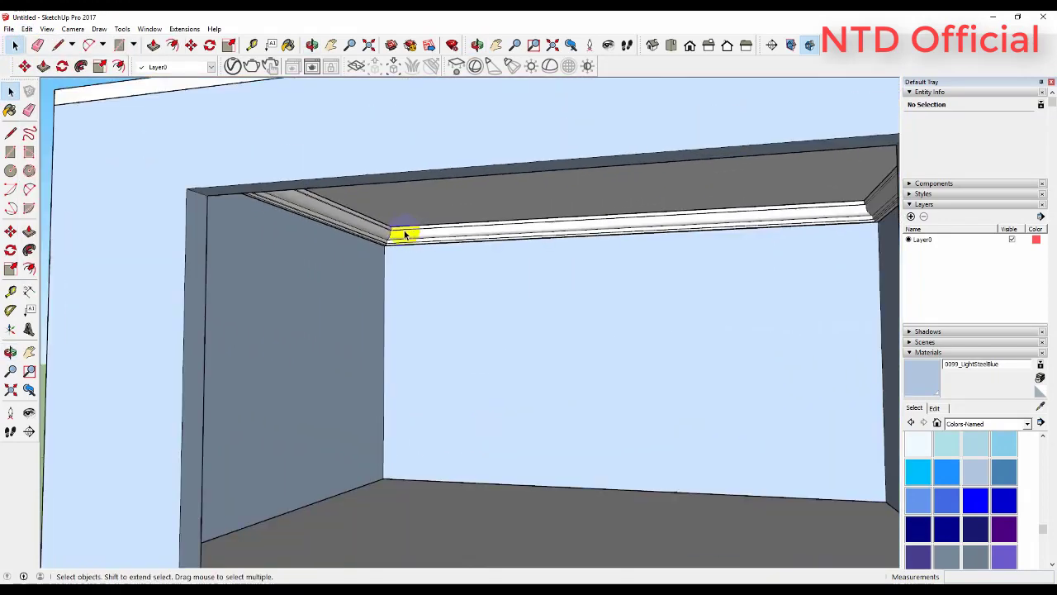
Zoom and orbit to inspect the crown molding where it meets the ceiling
mouse_move(406, 234)
middle_down()
mouse_move(402, 161)
mouse_move(441, 156)
middle_up()
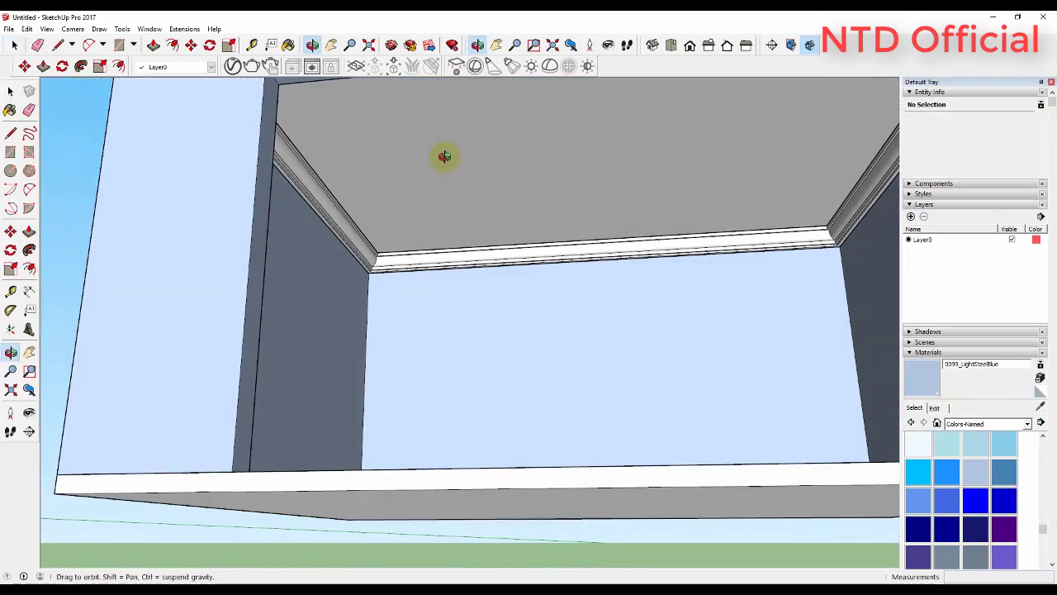
scroll(441, 170, up, 2)
scroll(441, 170, up, 2)
scroll(366, 288, up, 2)
scroll(366, 289, up, 2)
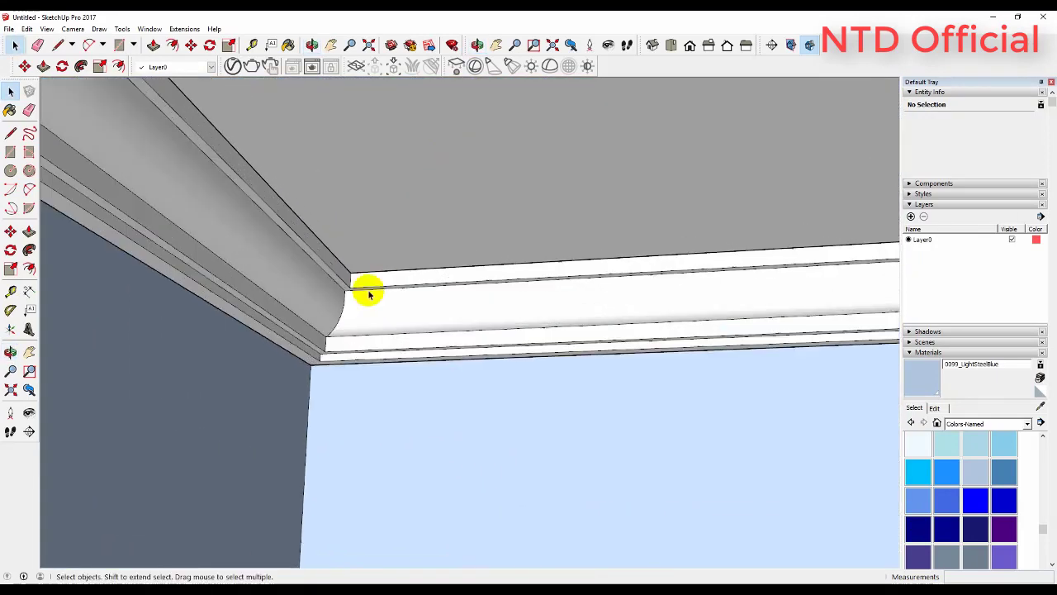
scroll(366, 288, up, 2)
middle_drag(365, 288, 376, 295)
mouse_move(408, 269)
mouse_down()
mouse_move(446, 247)
mouse_move(449, 288)
mouse_move(422, 305)
mouse_move(418, 269)
mouse_move(445, 247)
mouse_move(420, 236)
mouse_move(298, 269)
mouse_move(260, 293)
mouse_up()
mouse_move(260, 293)
middle_down()
mouse_move(199, 307)
mouse_move(162, 280)
mouse_move(139, 239)
mouse_move(220, 269)
mouse_move(314, 286)
middle_up()
scroll(317, 285, up, 3)
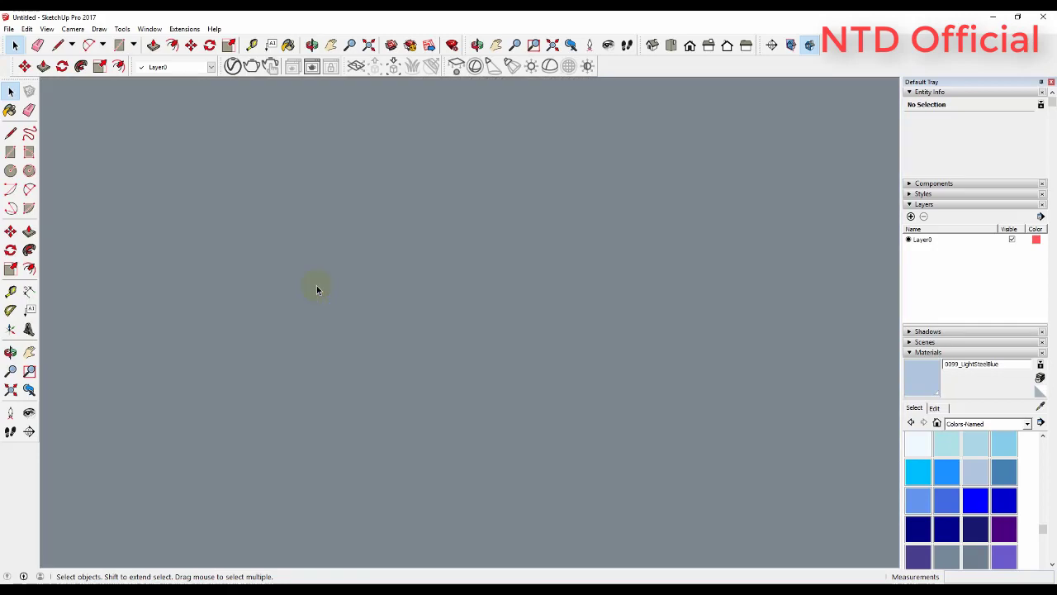
Frame the crown-molding corner and set the camera field of view to 75 degrees
click(552, 45)
middle_drag(533, 229, 755, 300)
scroll(566, 305, up, 5)
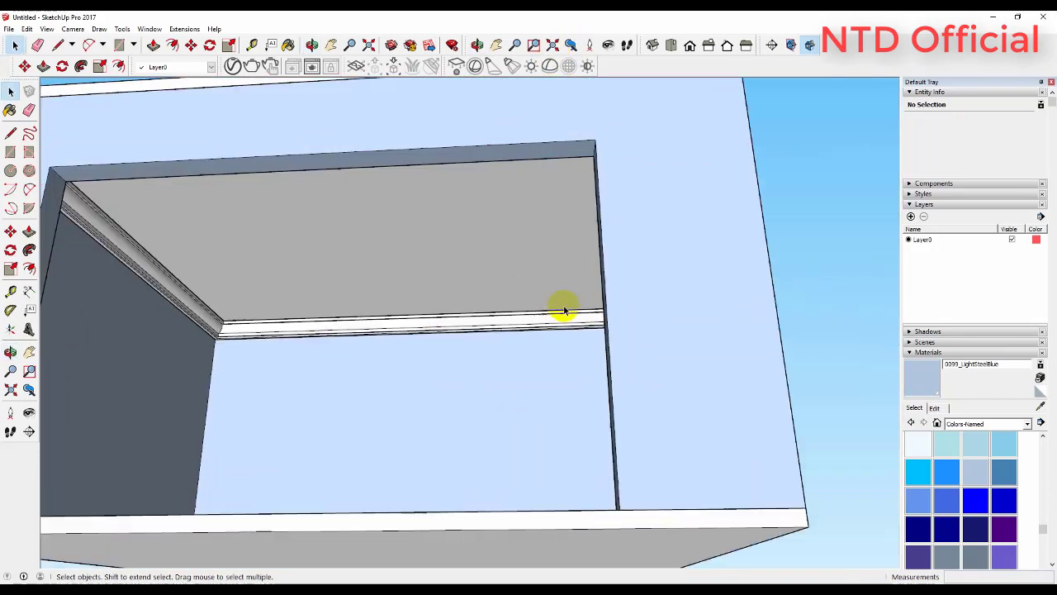
middle_drag(566, 304, 677, 301)
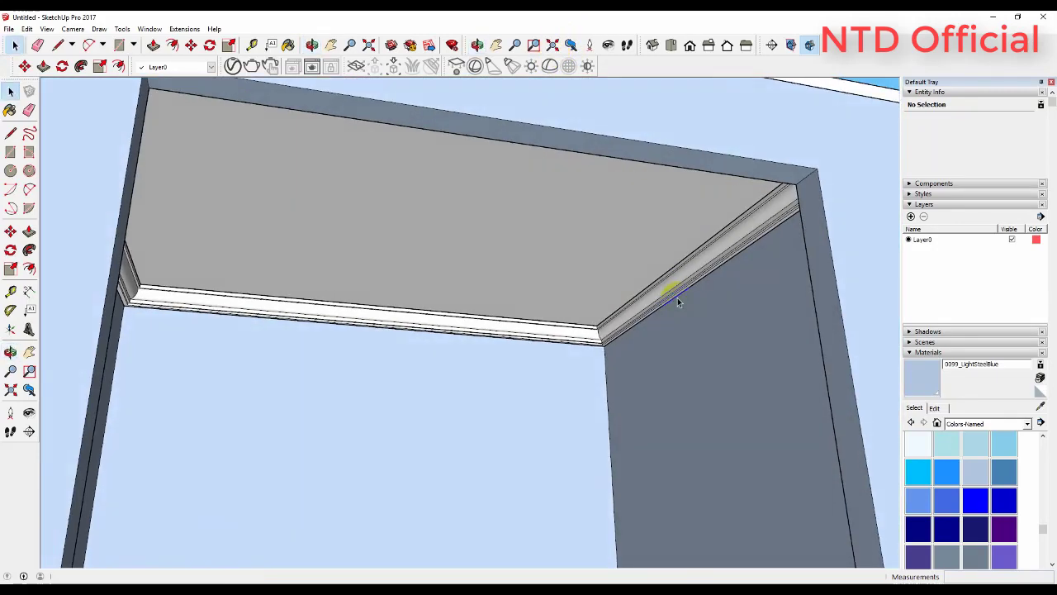
click(500, 46)
mouse_move(647, 291)
mouse_down()
mouse_move(597, 290)
mouse_move(626, 295)
mouse_up()
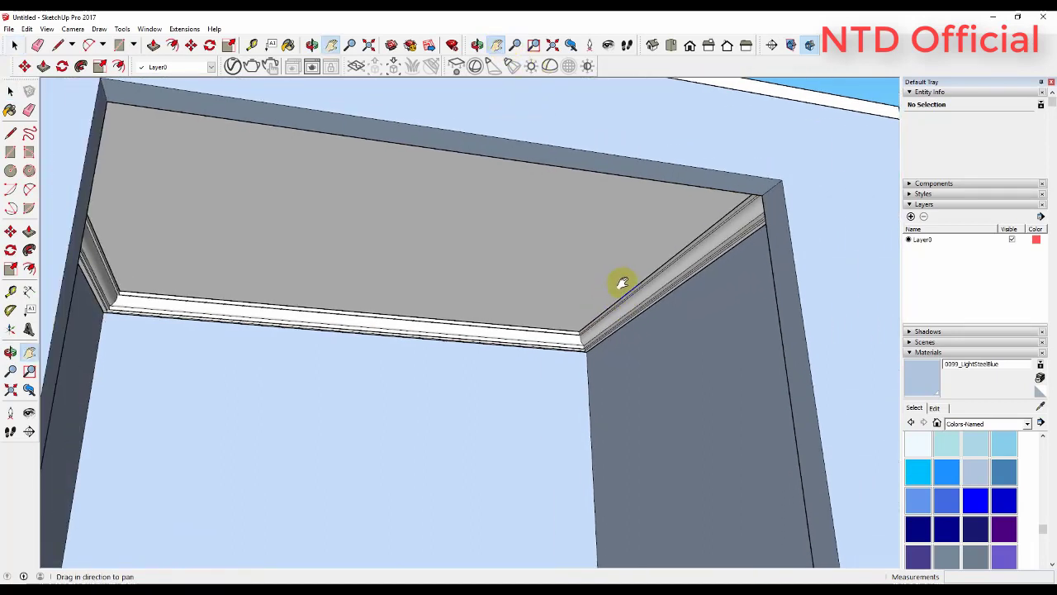
click(516, 46)
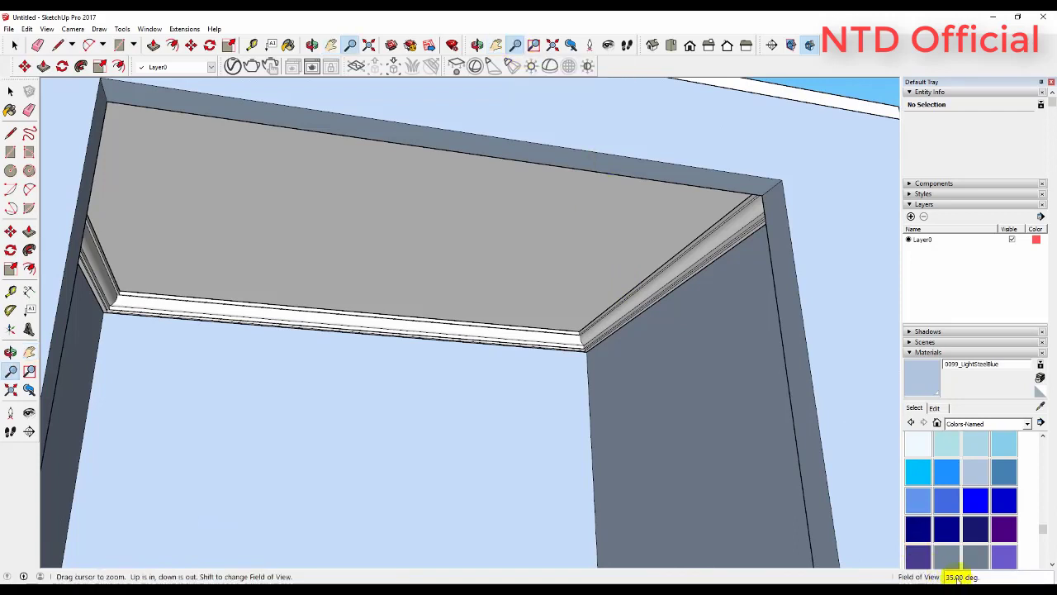
text(5)
key(Return)
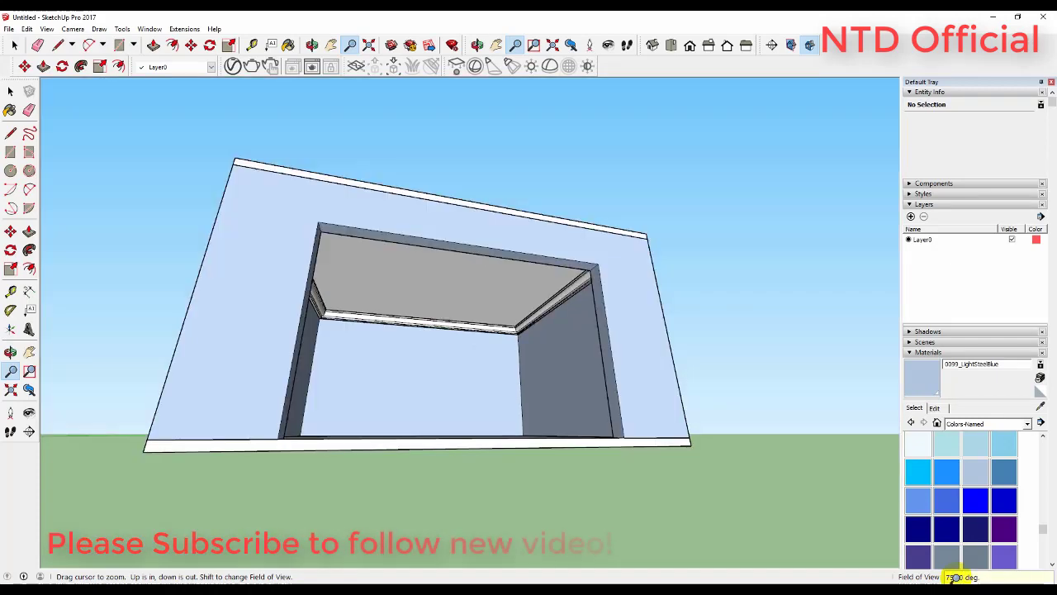
Zoom and orbit around the ceiling corner to inspect the molding at the wider view
scroll(496, 314, up, 5)
scroll(519, 323, up, 3)
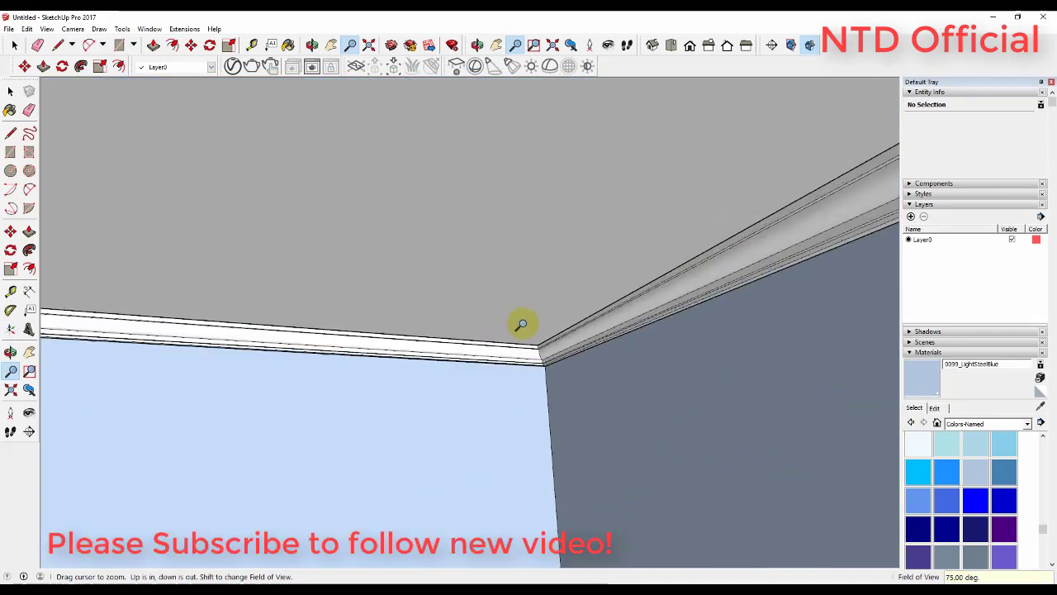
scroll(566, 349, up, 2)
scroll(568, 345, up, 2)
scroll(568, 345, down, 3)
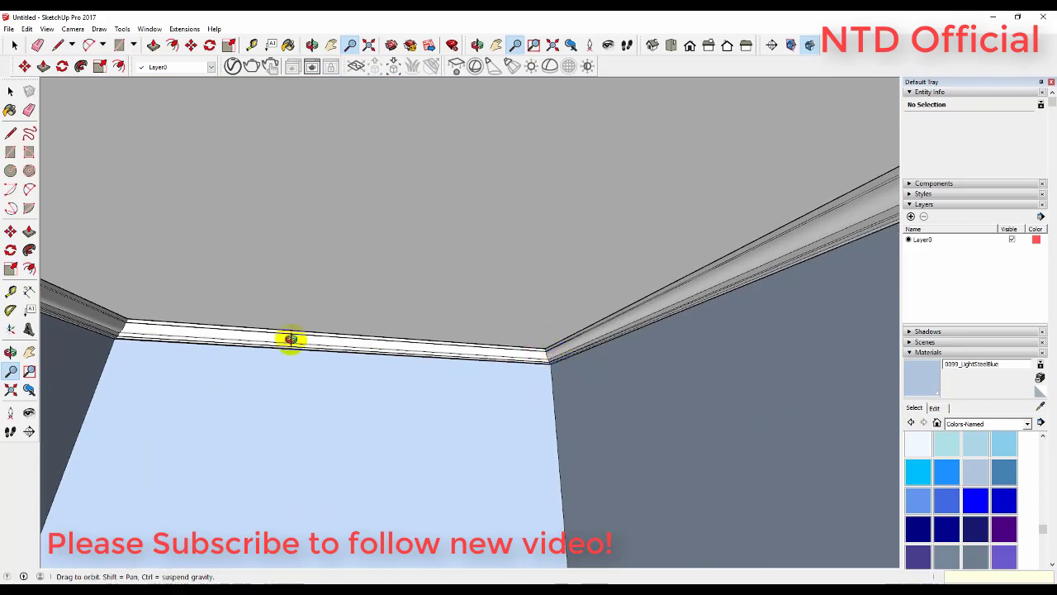
mouse_move(289, 338)
middle_down()
mouse_move(339, 292)
mouse_move(724, 336)
middle_up()
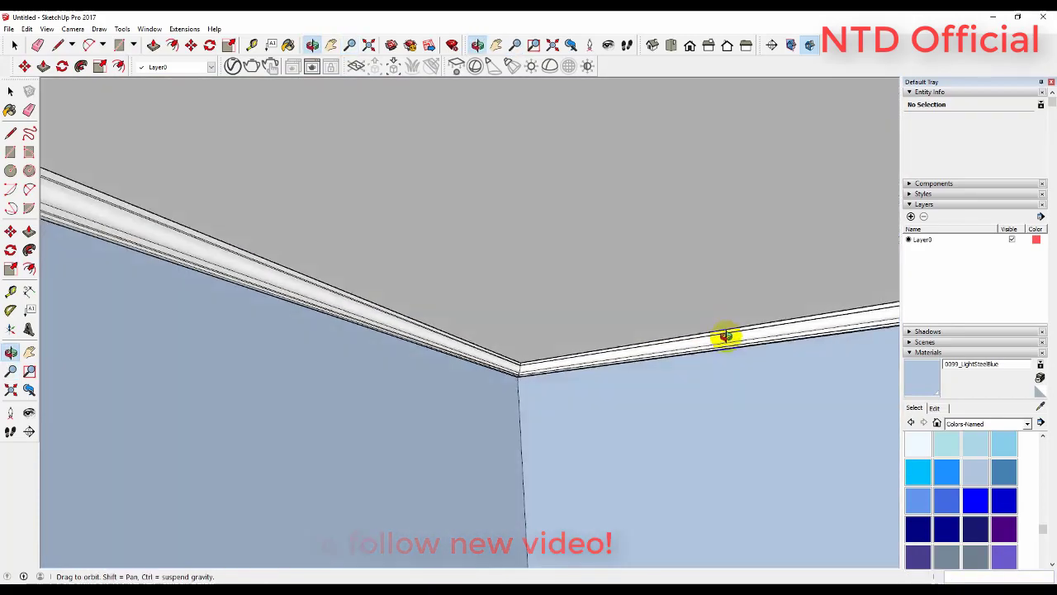
scroll(649, 361, up, 2)
scroll(545, 384, up, 2)
mouse_move(545, 384)
middle_down()
mouse_move(632, 335)
mouse_move(691, 344)
mouse_move(432, 372)
mouse_move(326, 357)
mouse_move(177, 288)
mouse_move(376, 379)
mouse_move(429, 358)
mouse_move(413, 342)
mouse_move(480, 351)
middle_up()
scroll(433, 372, down, 1)
scroll(424, 366, down, 2)
scroll(411, 360, down, 3)
scroll(375, 378, up, 2)
scroll(376, 378, up, 4)
Pan and orbit to frame the ceiling-corner molding
click(494, 44)
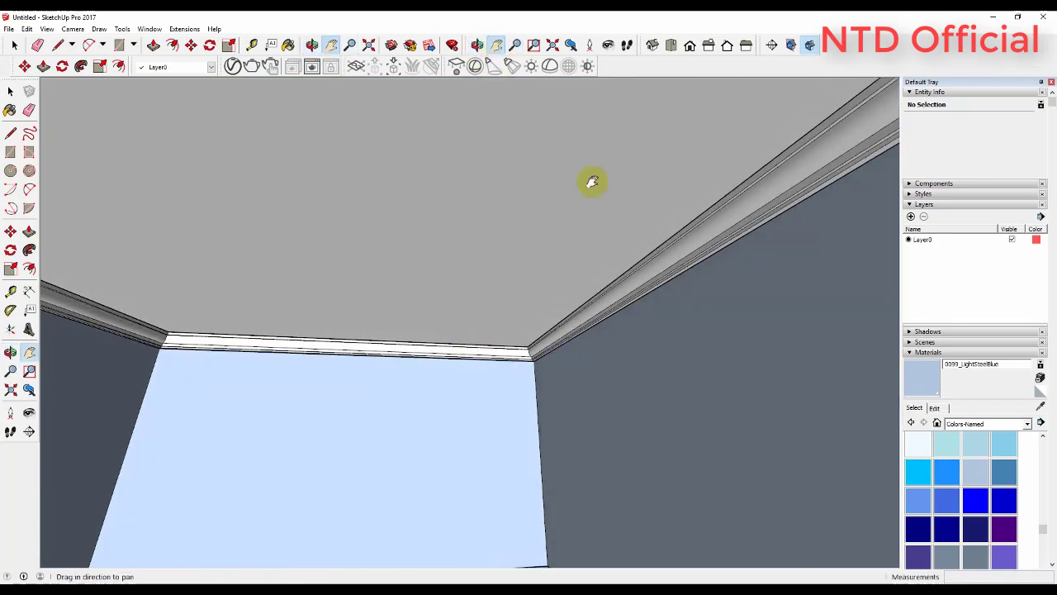
mouse_move(590, 181)
mouse_down()
mouse_move(680, 314)
mouse_move(826, 316)
mouse_up()
mouse_move(256, 312)
mouse_down()
mouse_move(366, 359)
mouse_move(366, 389)
mouse_move(190, 284)
mouse_up()
mouse_move(191, 283)
middle_down()
mouse_move(199, 267)
mouse_move(266, 312)
mouse_move(226, 342)
mouse_move(351, 259)
middle_up()
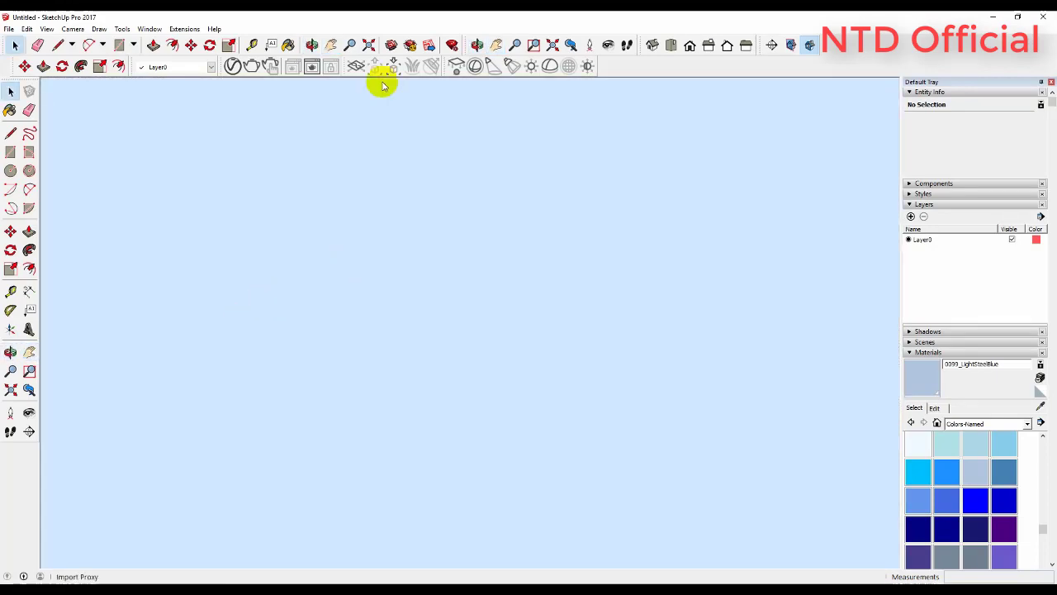
Fit the whole model in view and hide the lid group
click(555, 46)
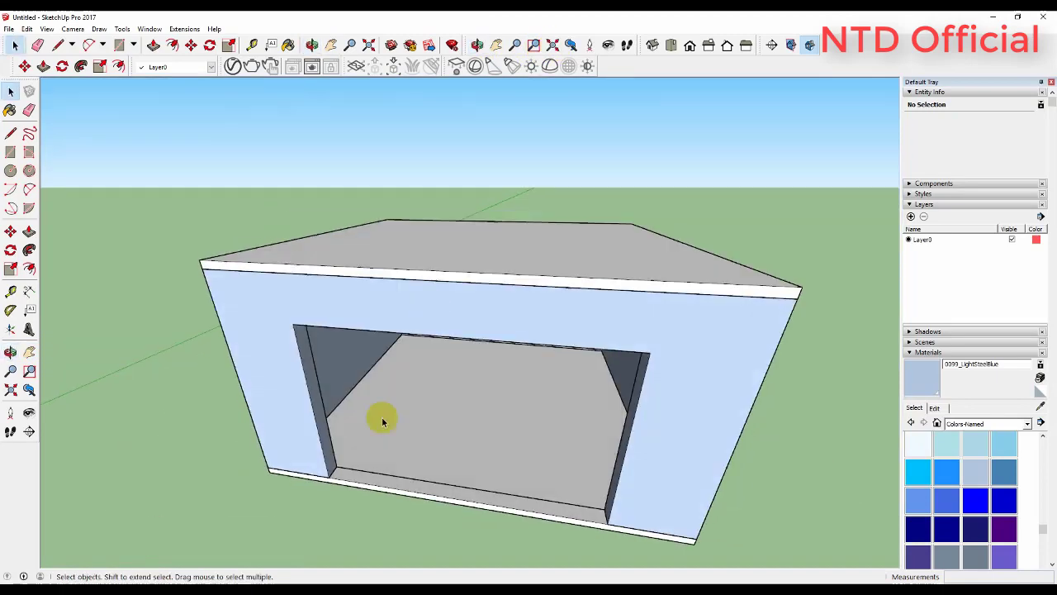
click(483, 228)
right_click(484, 251)
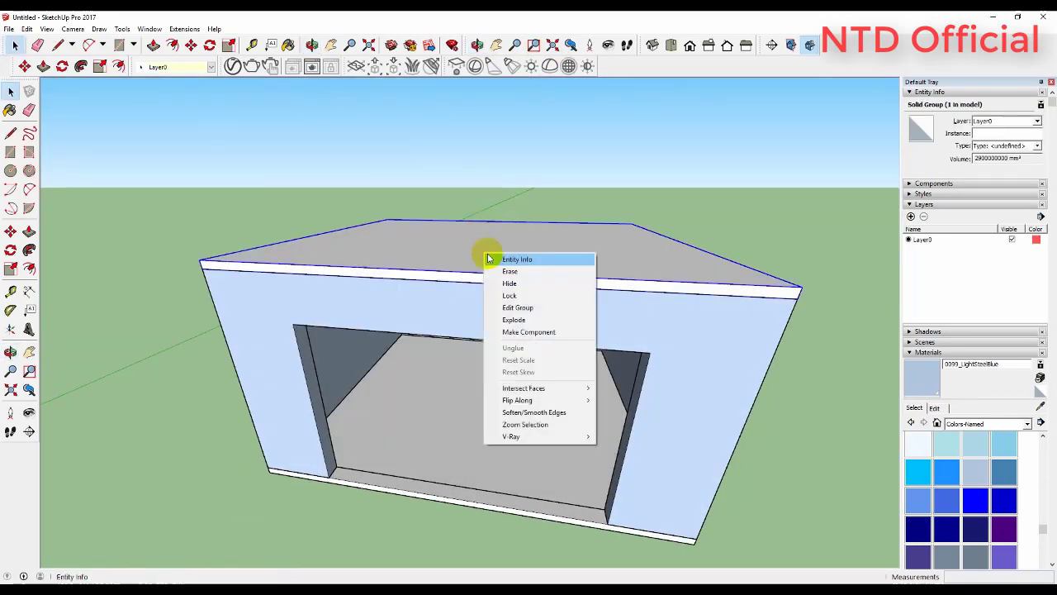
click(542, 289)
Orbit and zoom to look down into the open box and up through its open top
middle_drag(541, 289, 436, 389)
scroll(432, 165, up, 5)
scroll(432, 165, up, 3)
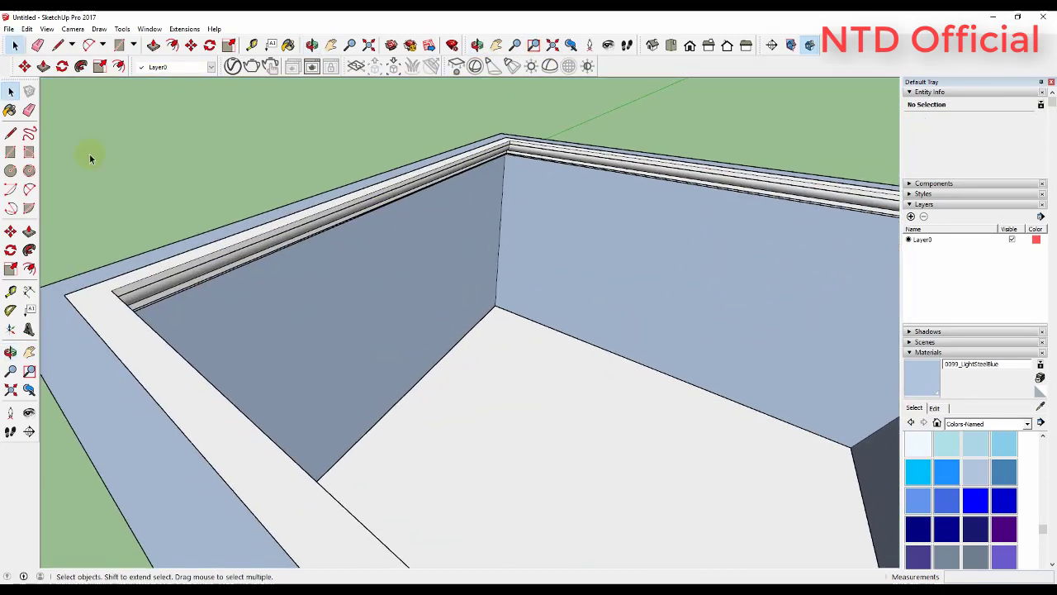
scroll(114, 177, down, 1)
scroll(224, 207, down, 4)
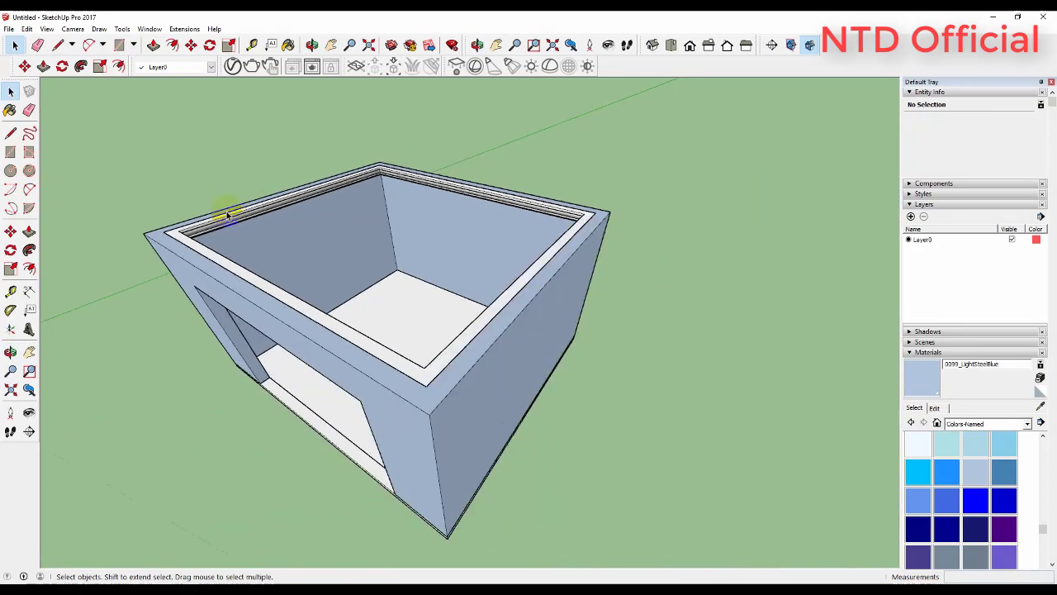
scroll(468, 323, up, 3)
mouse_move(467, 323)
middle_down()
mouse_move(394, 295)
mouse_move(581, 267)
mouse_move(515, 279)
mouse_move(539, 217)
middle_up()
scroll(580, 267, down, 2)
scroll(611, 267, down, 3)
scroll(540, 217, down, 4)
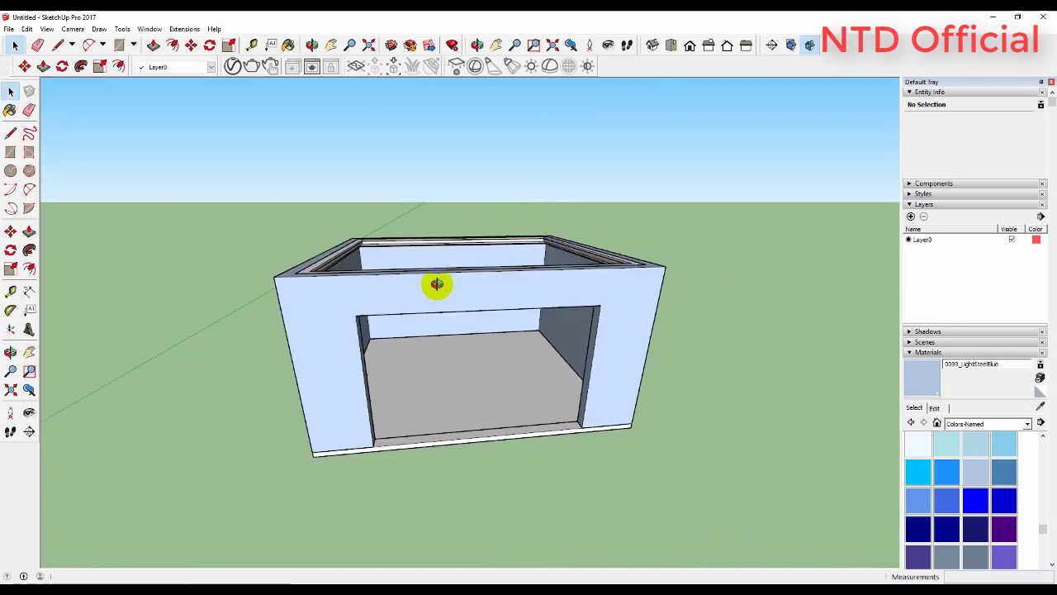
middle_drag(435, 283, 409, 235)
scroll(418, 253, up, 4)
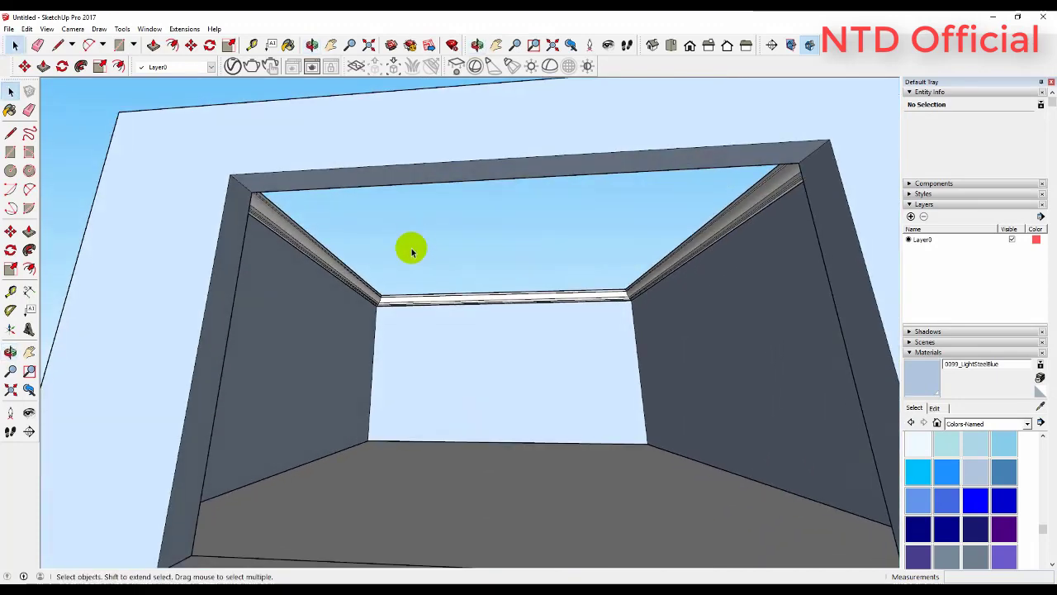
click(28, 28)
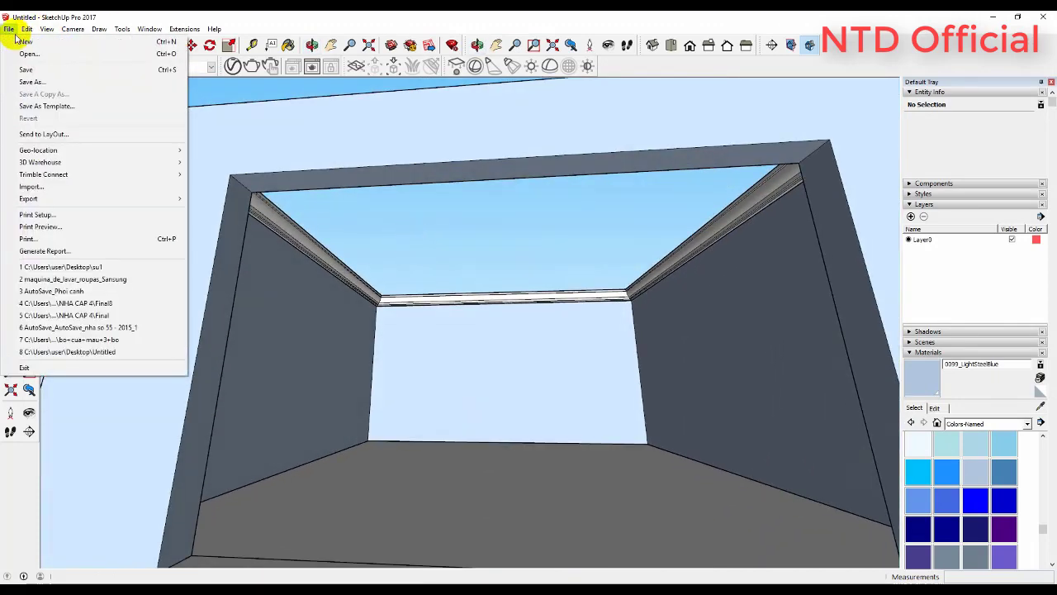
Unhide all to restore the lid, then orbit and zoom to a level view inside the room
click(9, 29)
click(47, 29)
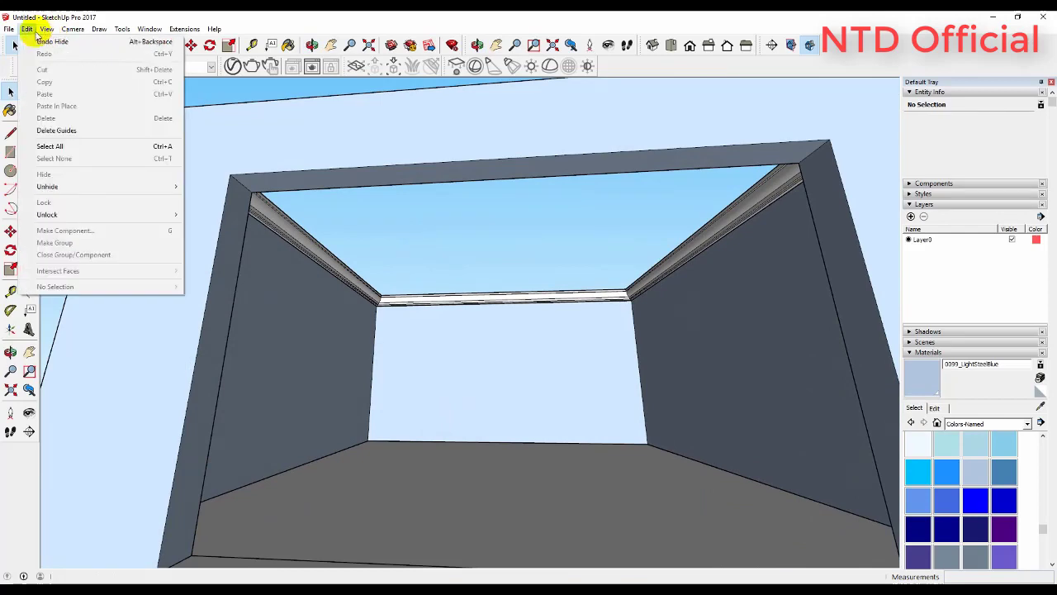
mouse_move(47, 187)
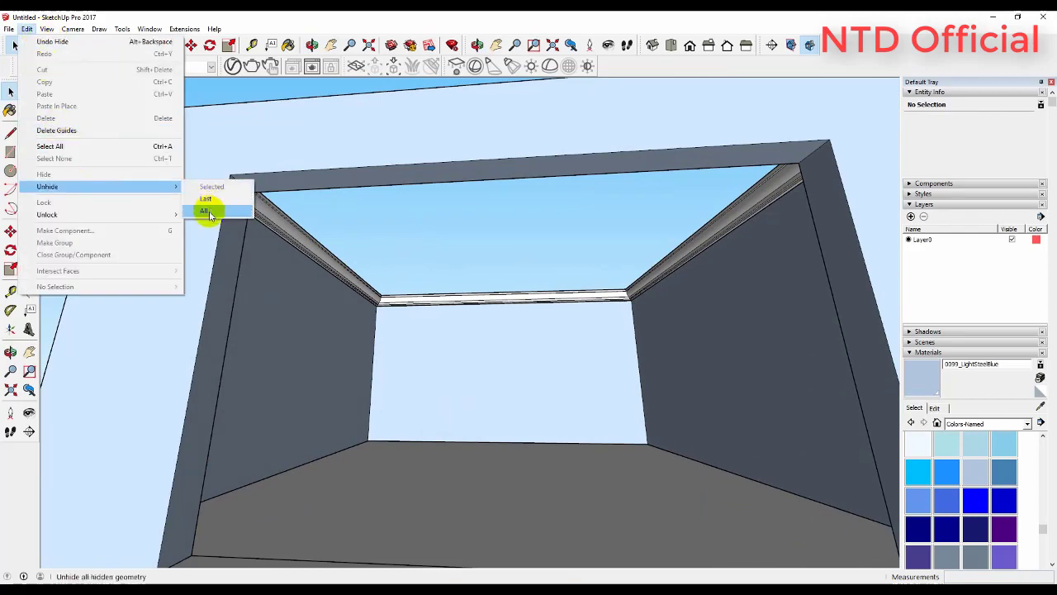
click(207, 213)
scroll(490, 297, down, 5)
middle_drag(490, 298, 479, 338)
scroll(495, 253, up, 5)
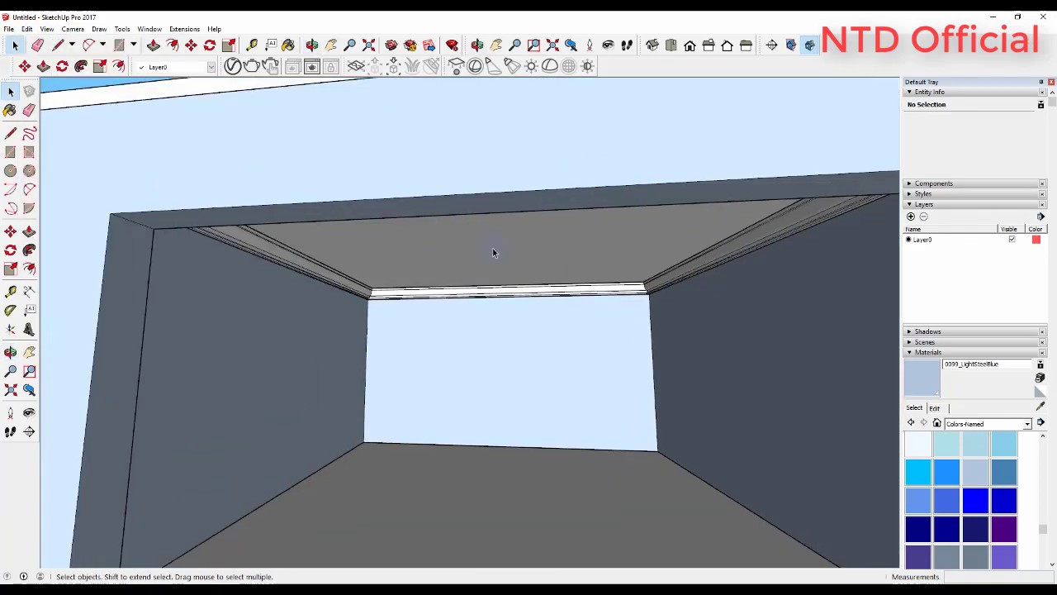
scroll(490, 219, up, 3)
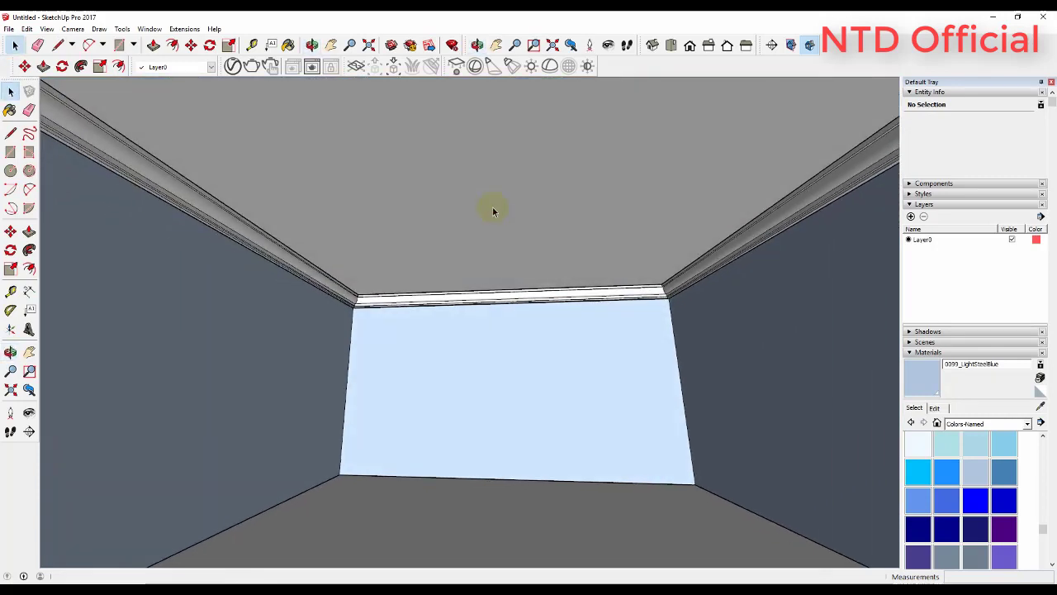